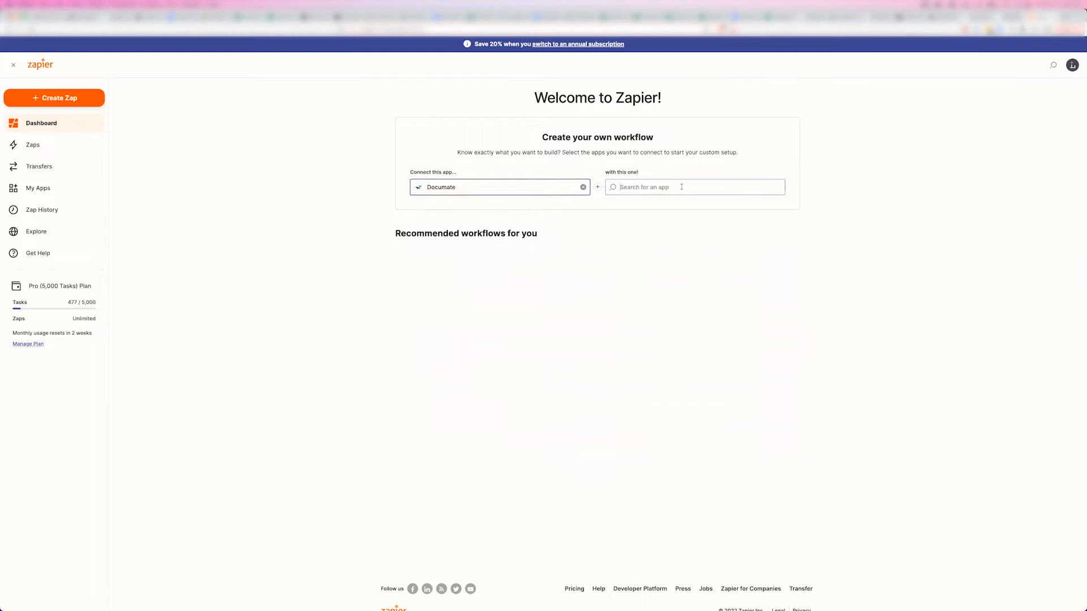
# Start a Zap connecting Documate to Microsoft Excel, with Workflow Completed as the trigger and Create Spreadsheet as the action.
pyautogui.write('excel')
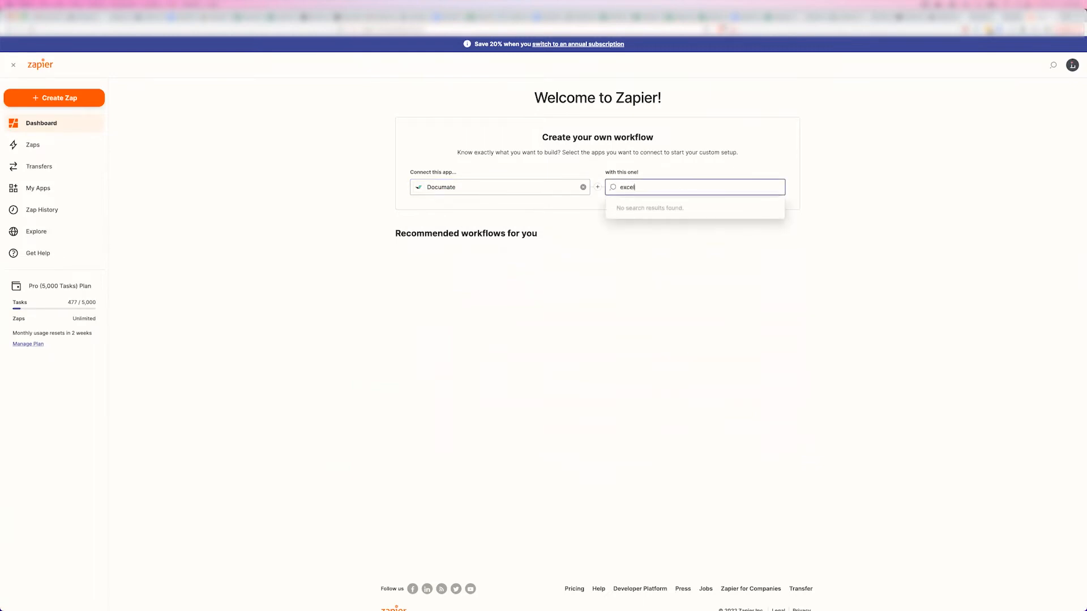
pyautogui.click(665, 208)
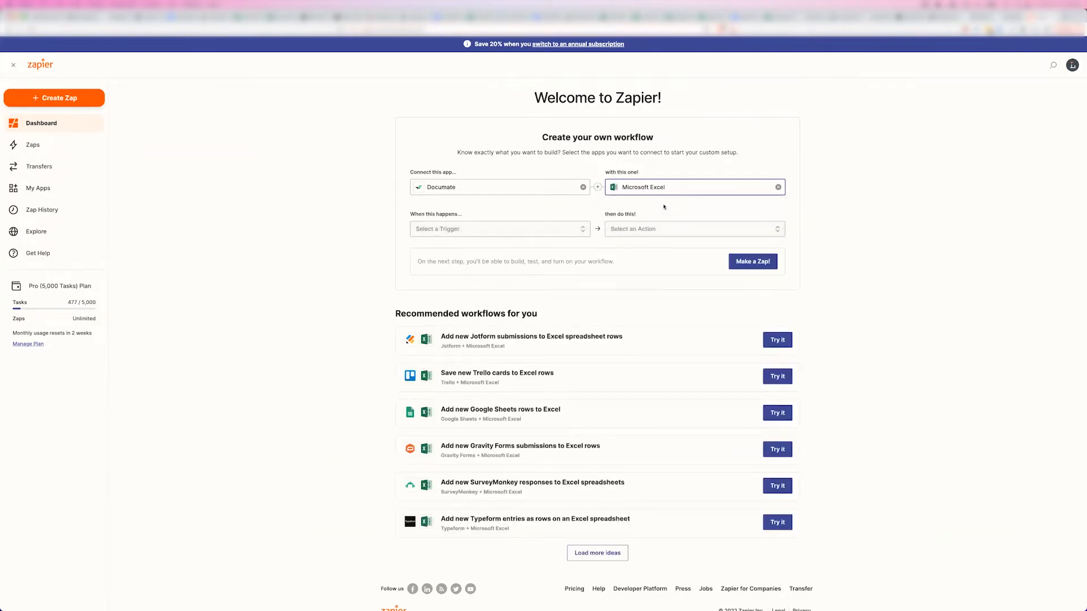
pyautogui.click(485, 232)
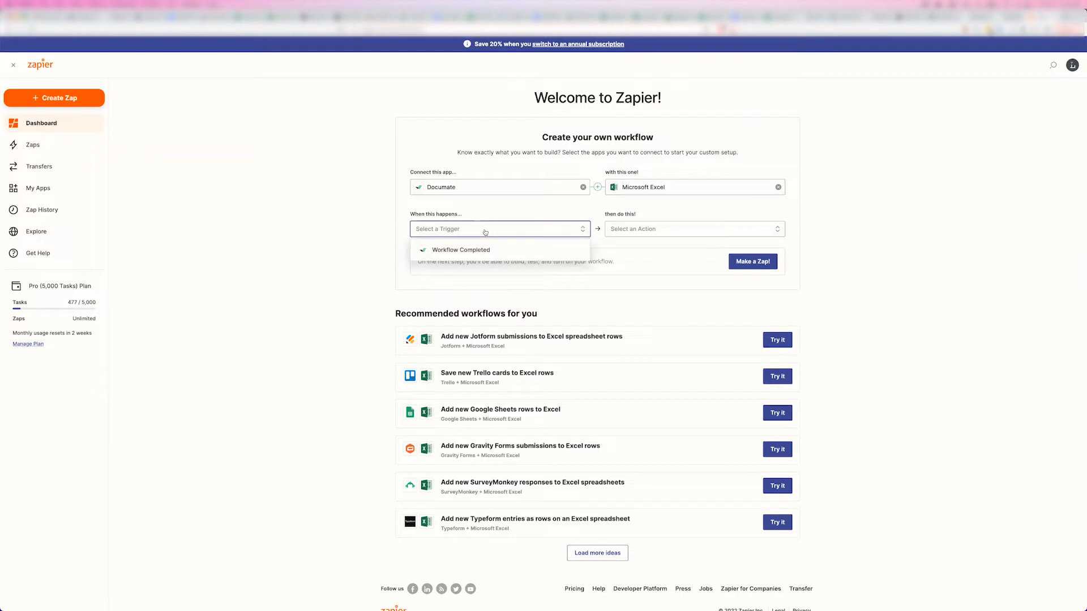
pyautogui.click(459, 250)
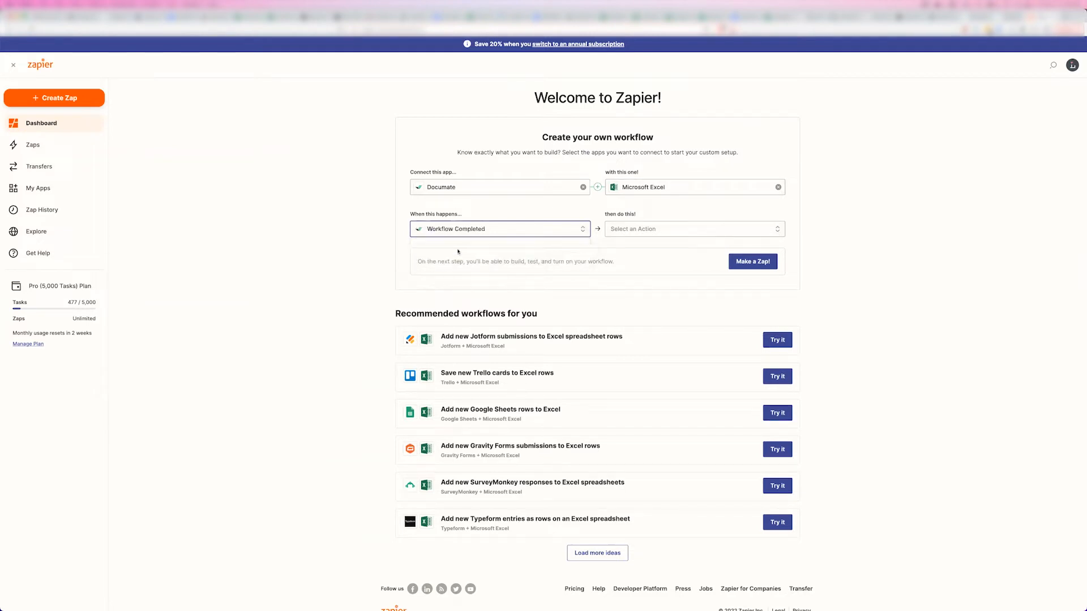
pyautogui.click(684, 230)
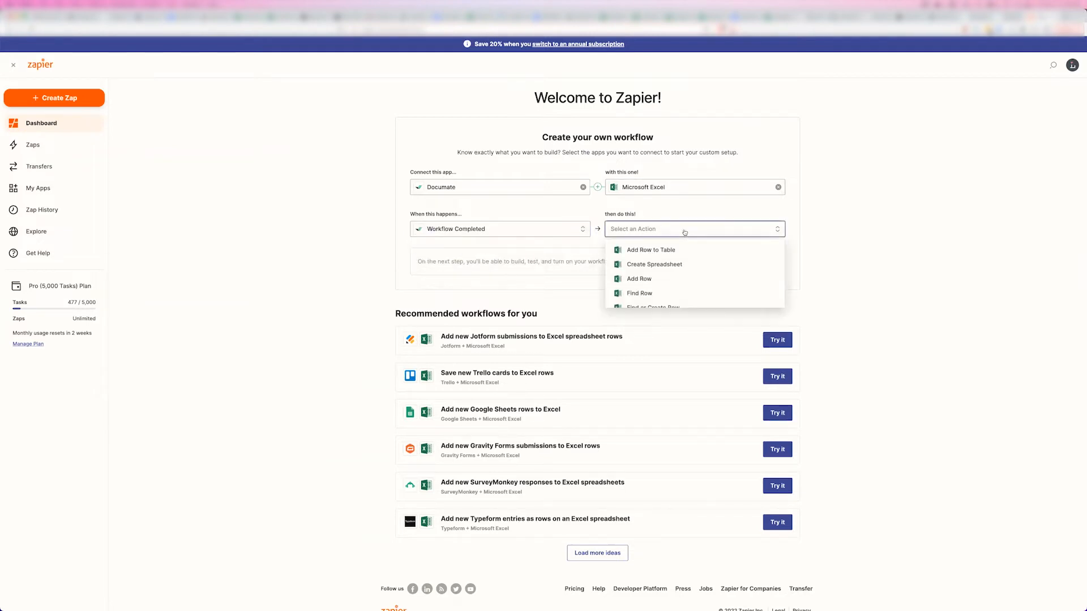
pyautogui.click(670, 266)
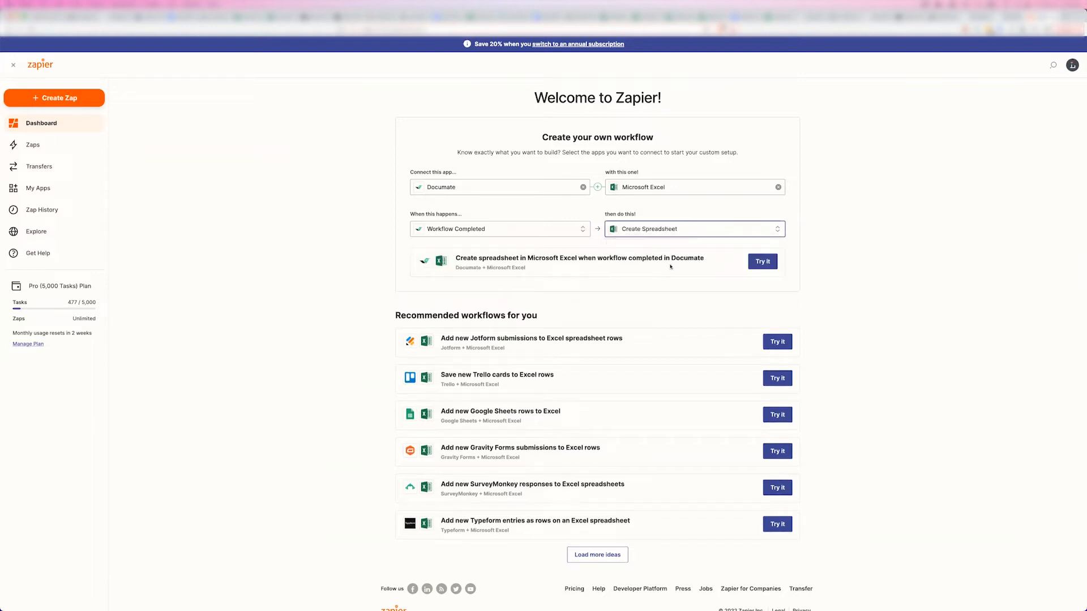
pyautogui.click(768, 262)
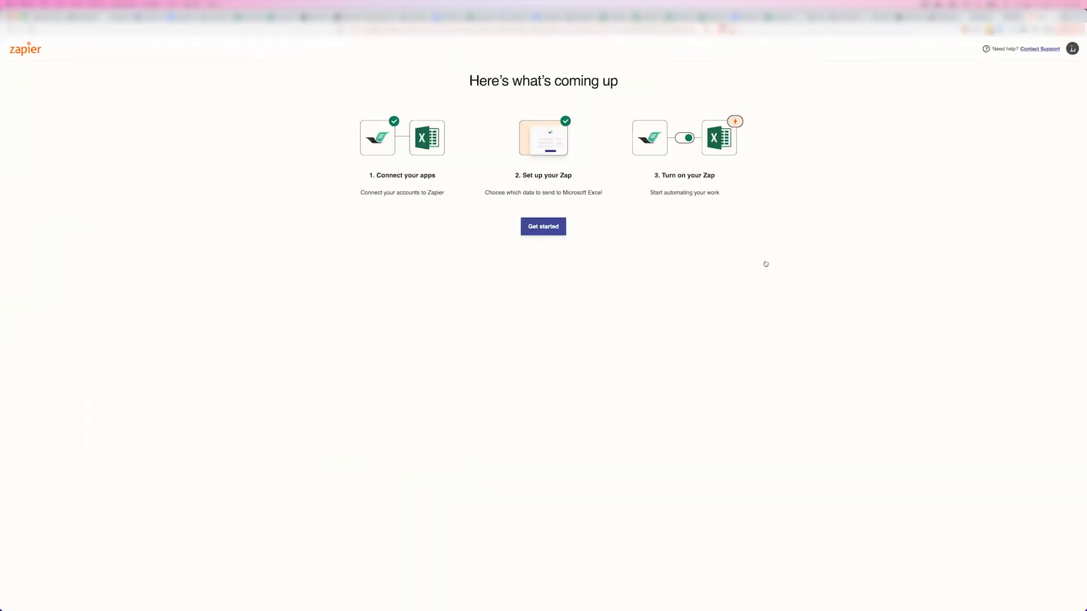
pyautogui.click(536, 227)
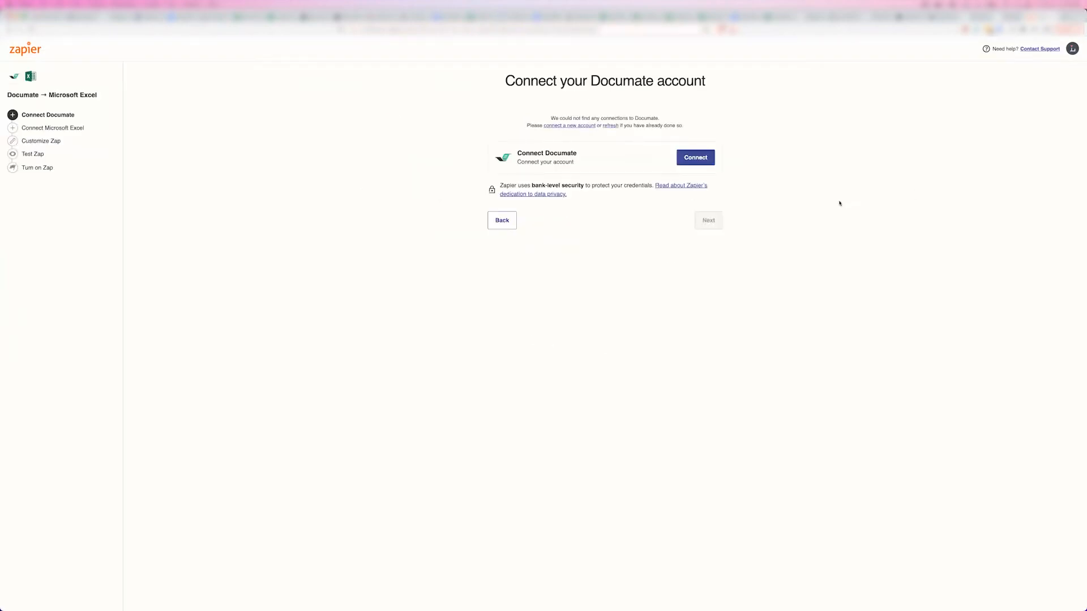
# Decline the automatic task upgrade and enter lawyerist as the subdomain in the Documate account connection form.
pyautogui.click(703, 162)
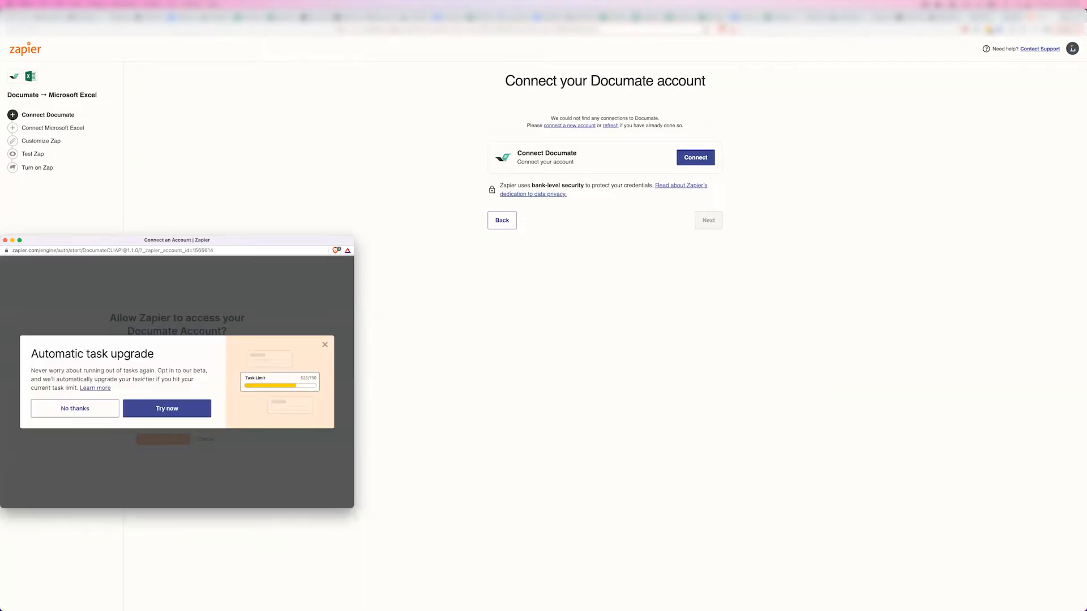
pyautogui.click(88, 408)
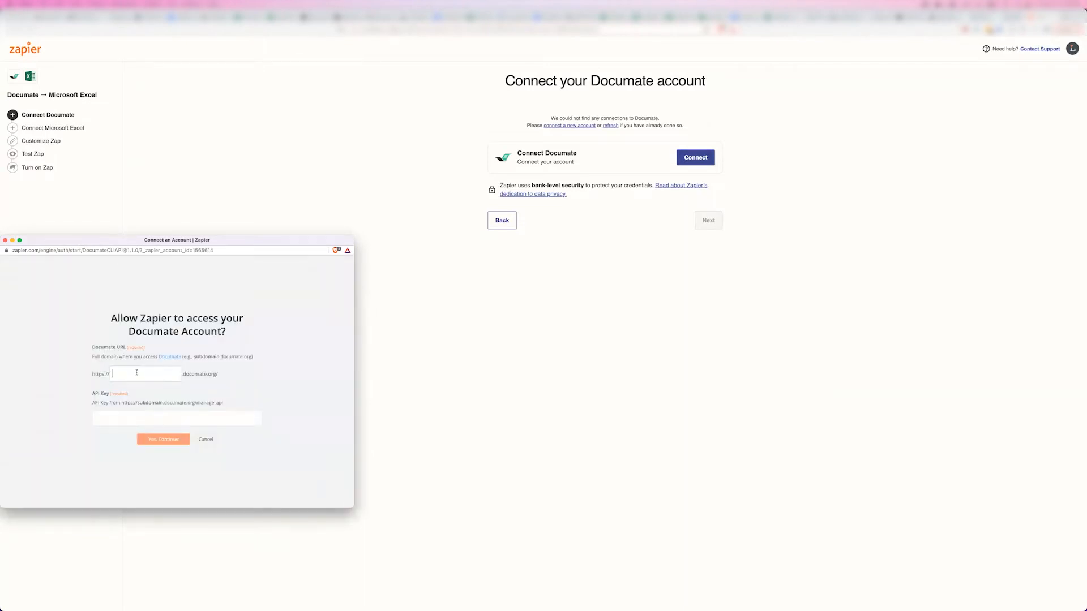
pyautogui.write('lawyerist')
pyautogui.press('Tab')
pyautogui.moveTo(226, 242); pyautogui.dragTo(644, 268)
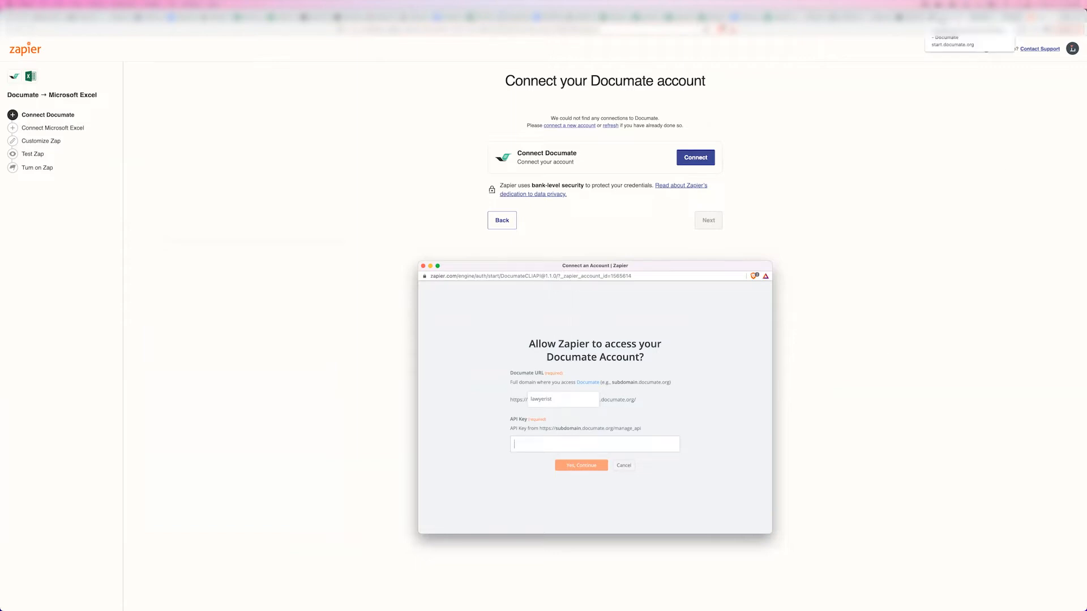
# Switch to the Lawyerist workspace in Documate and open its API keys page.
pyautogui.click(969, 20)
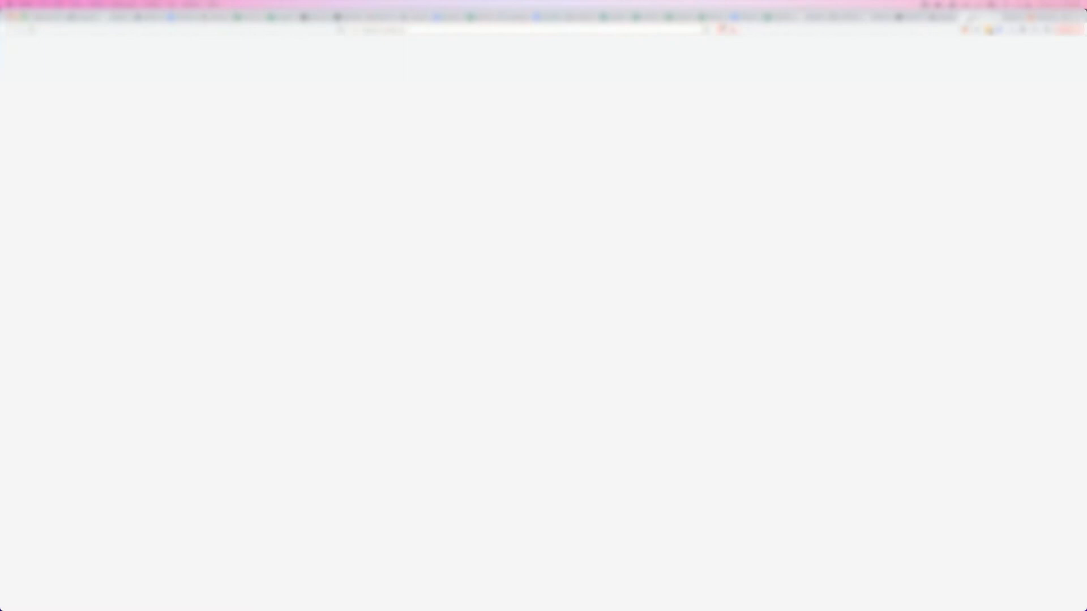
pyautogui.click(1009, 18)
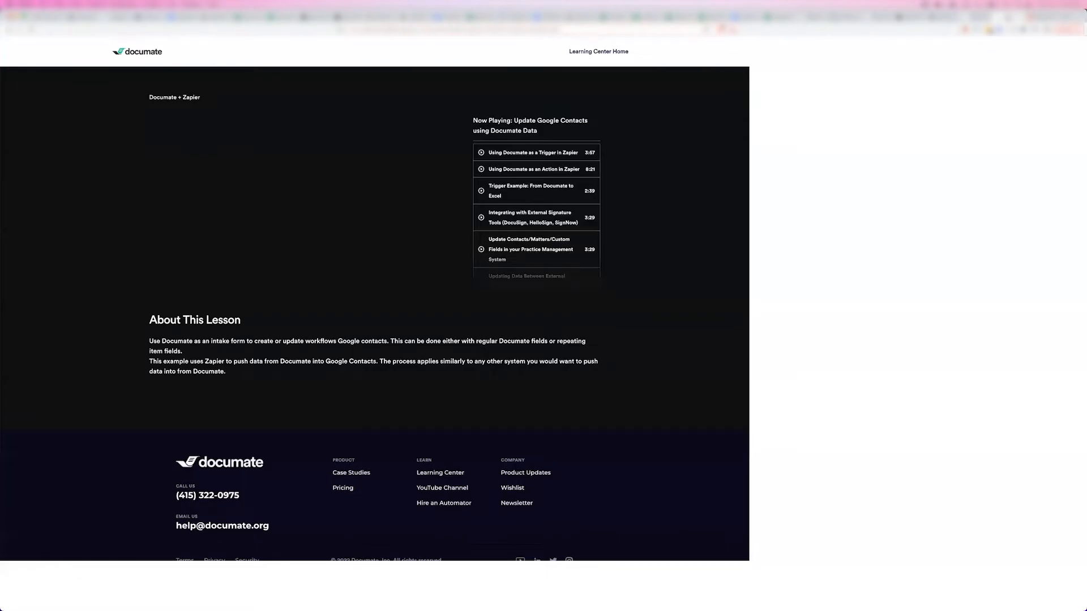
pyautogui.click(116, 19)
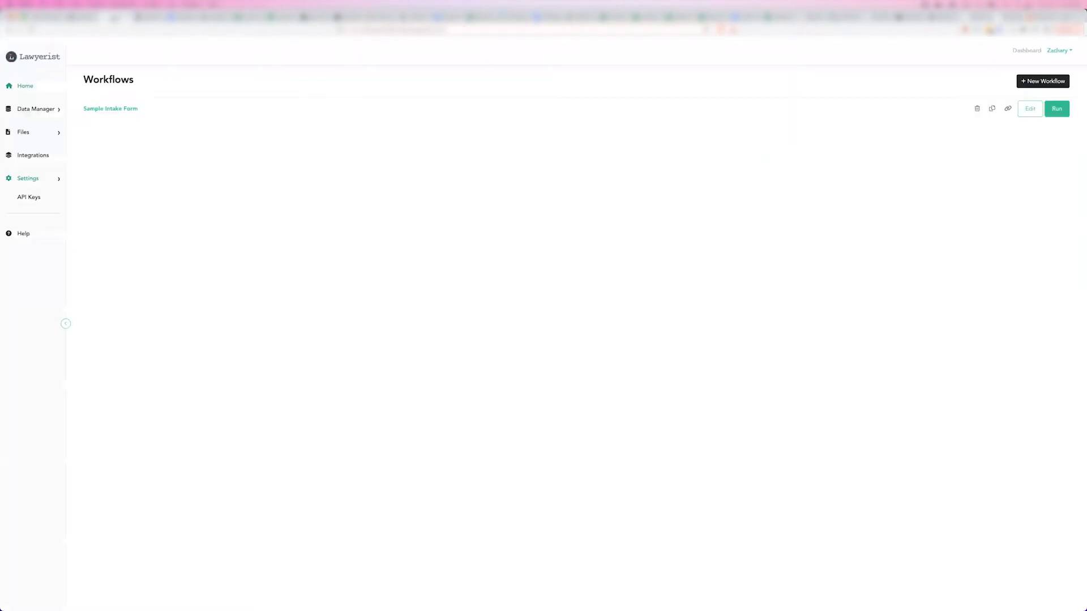
pyautogui.click(28, 199)
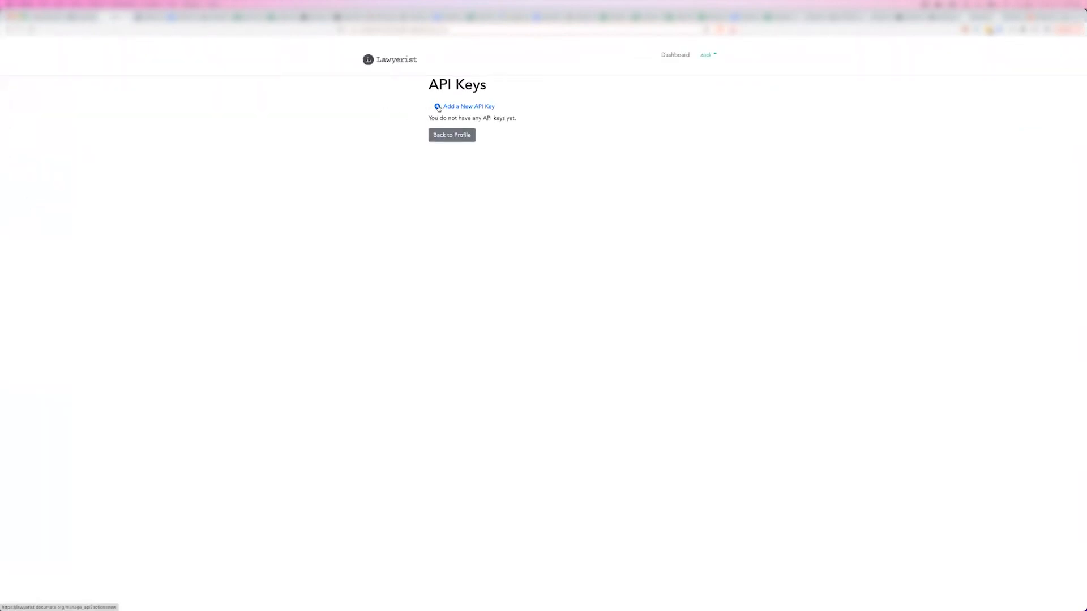
# Create an API key named Zapier with IP Address as the security method and no allowed sites.
pyautogui.click(438, 108)
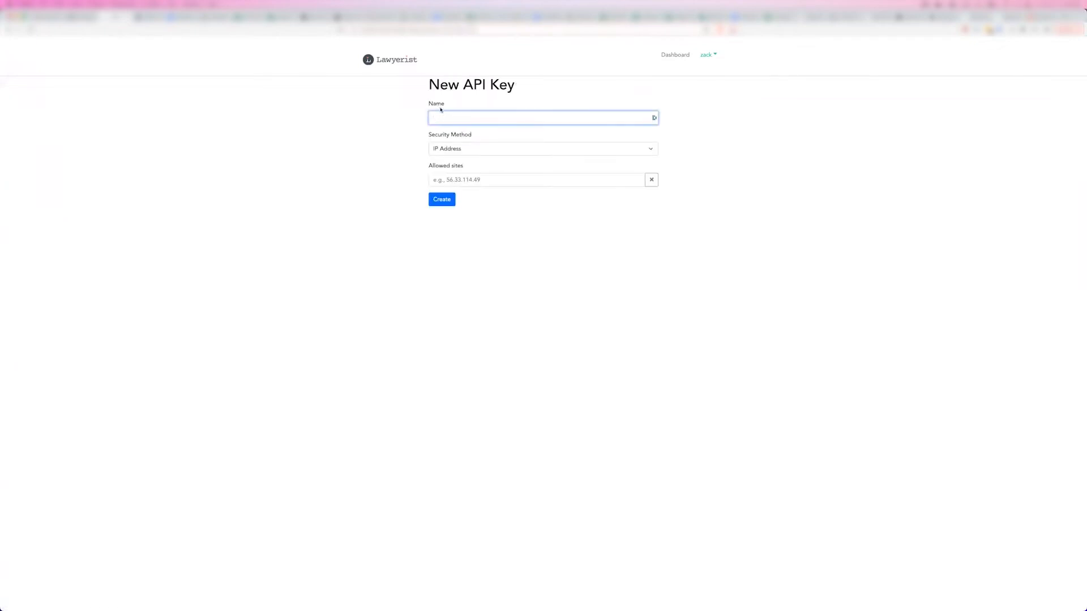
pyautogui.write('Zapier')
pyautogui.press('Tab')
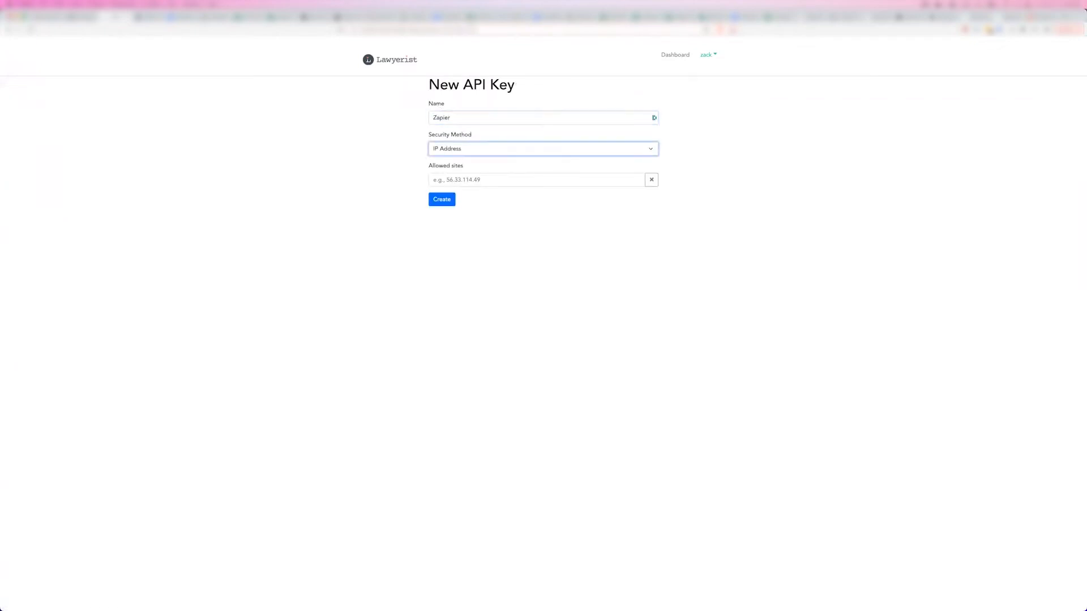
pyautogui.click(651, 152)
pyautogui.click(653, 151)
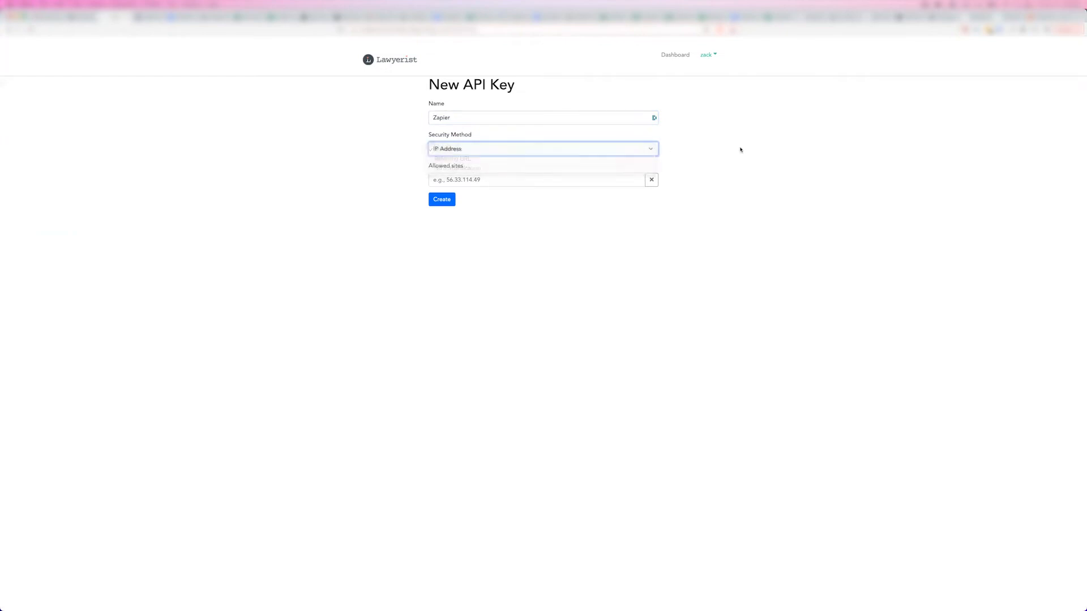
pyautogui.click(523, 181)
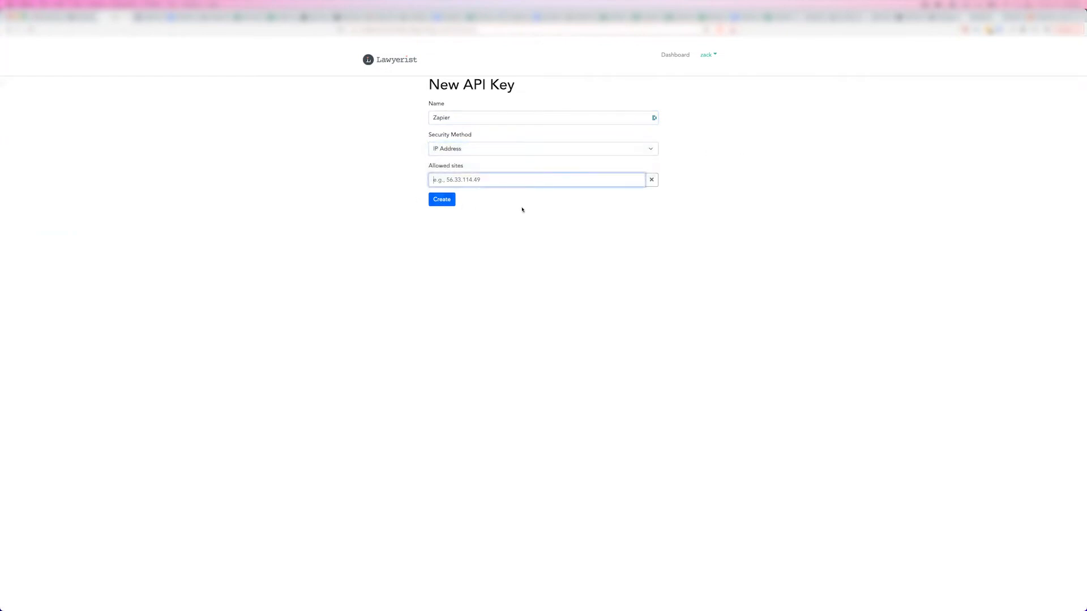
pyautogui.click(445, 201)
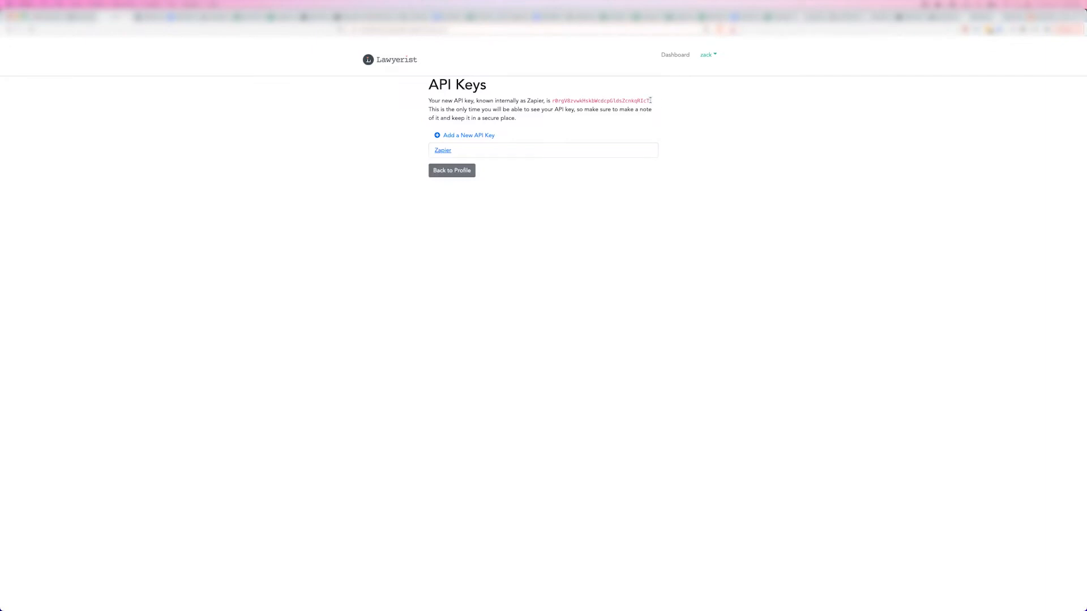
# Copy the newly generated API key and open the Zapier key's details.
pyautogui.moveTo(650, 101); pyautogui.dragTo(551, 100)
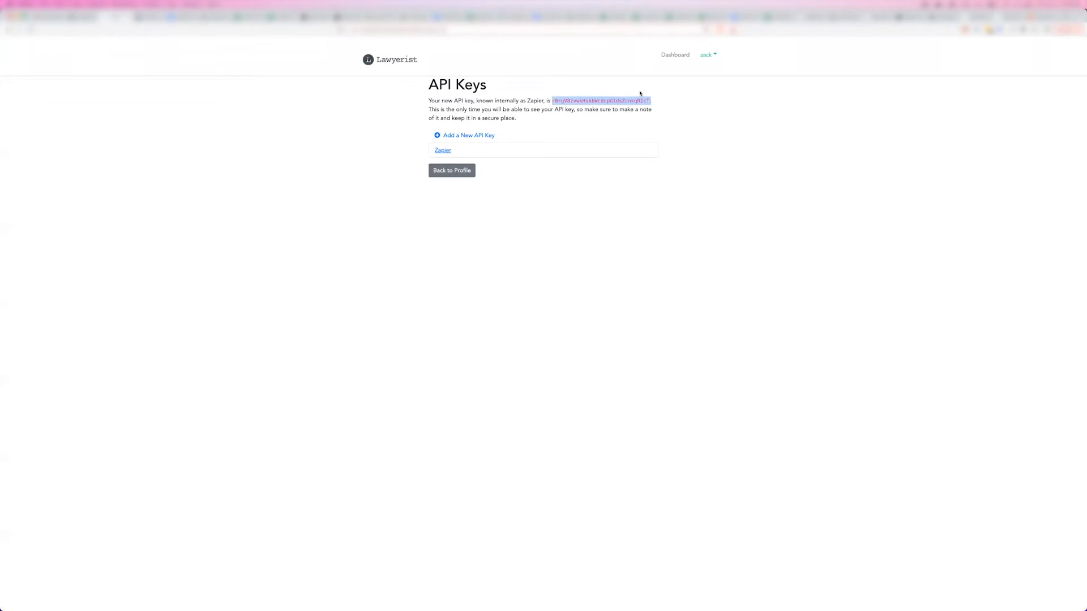
pyautogui.click(442, 151)
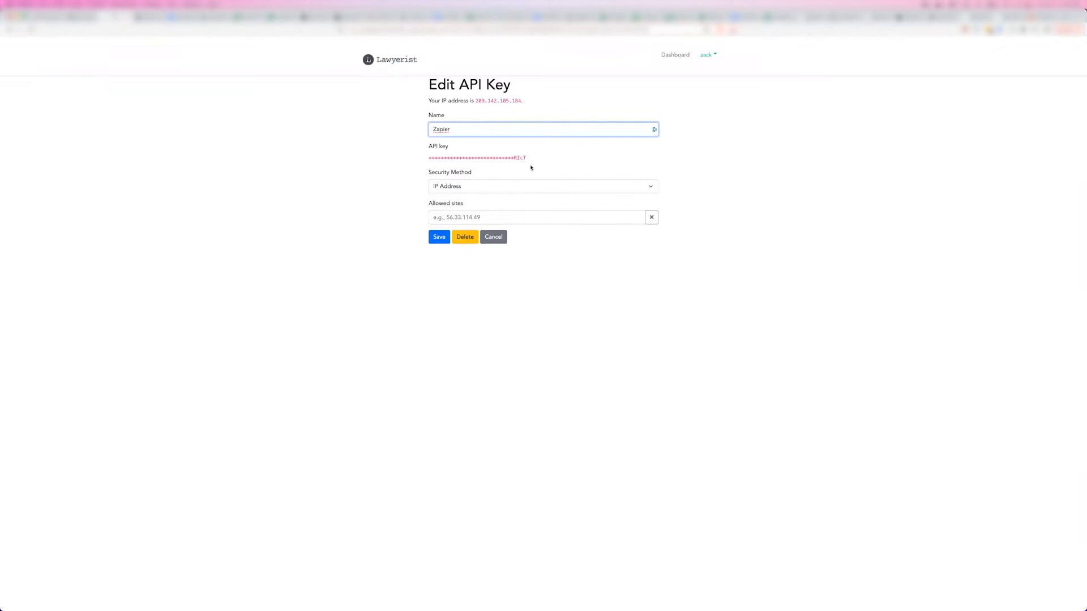
pyautogui.click(540, 202)
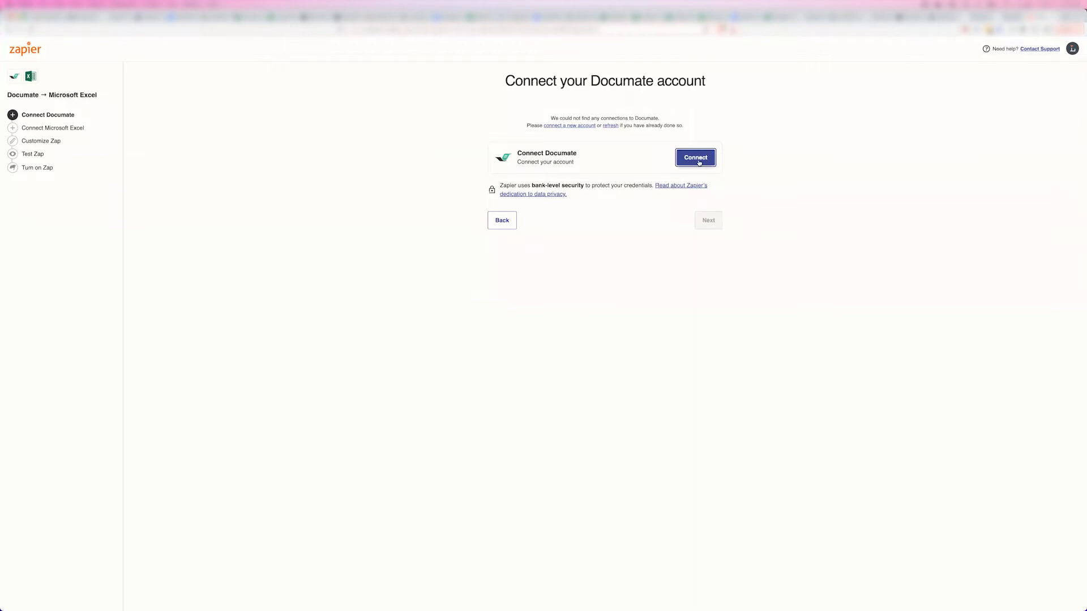
# In Zapier, connect the Documate account using the subdomain lawyerist and the copied API key.
pyautogui.click(699, 162)
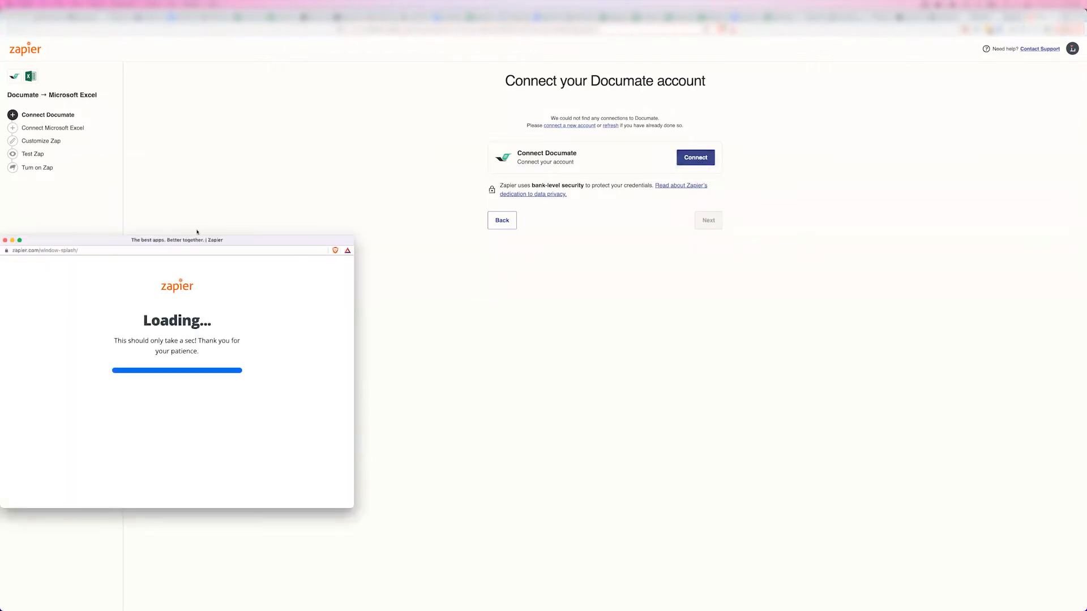
pyautogui.moveTo(225, 239); pyautogui.dragTo(510, 217)
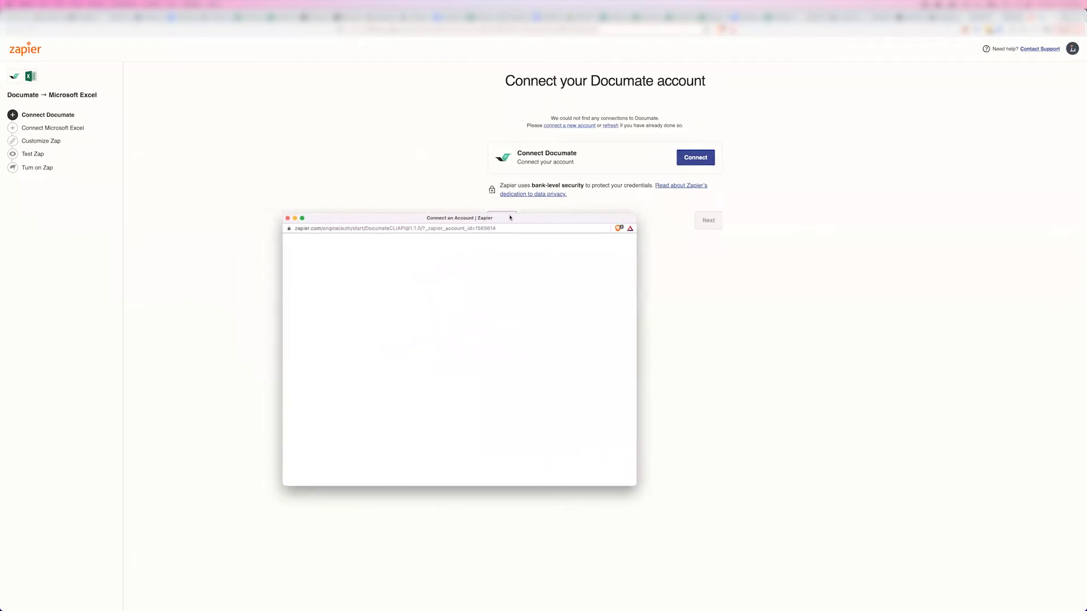
pyautogui.click(423, 351)
pyautogui.write('lawyerist')
pyautogui.press('Tab')
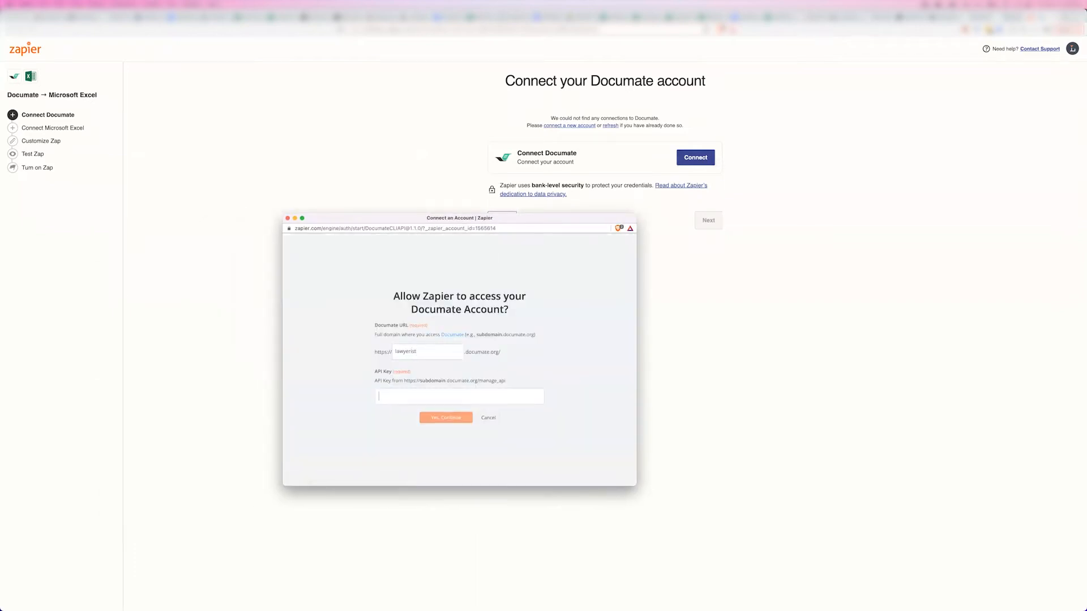
pyautogui.press('super+v')
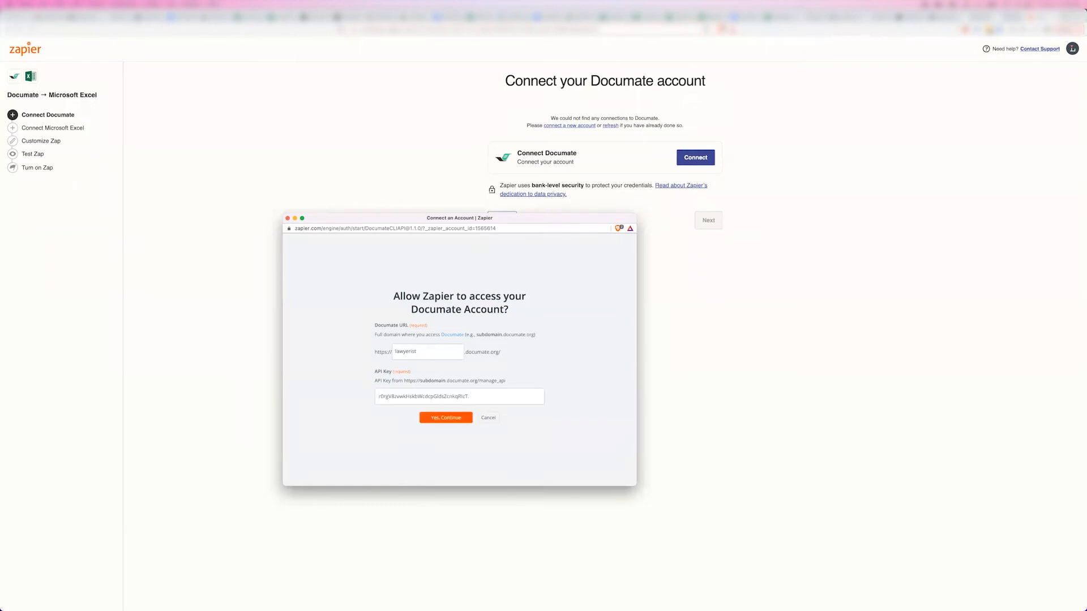
pyautogui.click(436, 419)
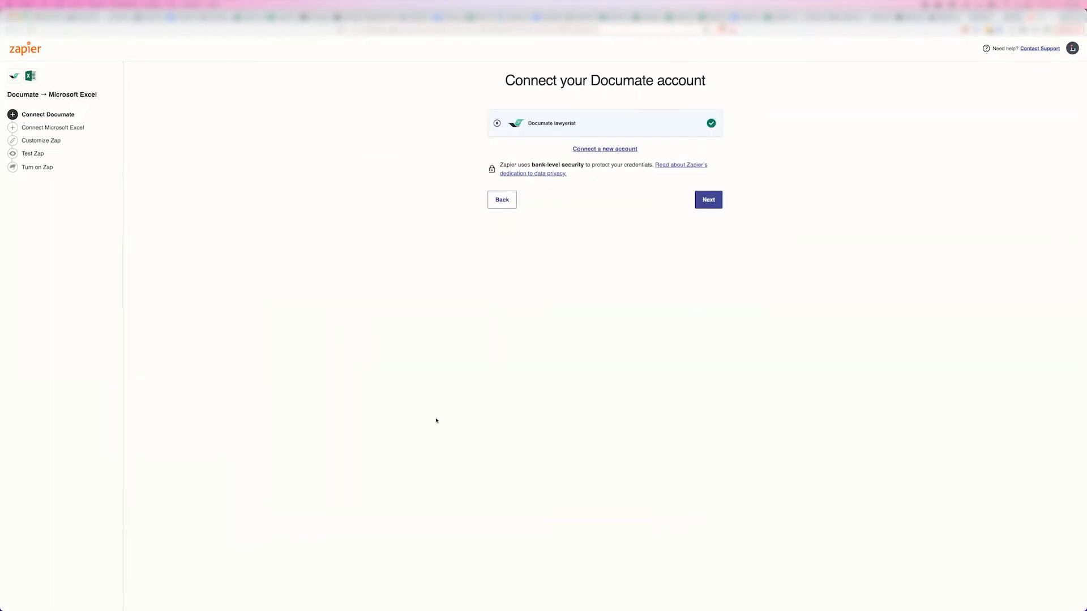
# Use the connected Documate account and its Sample Intake Form workflow for the trigger.
pyautogui.click(708, 199)
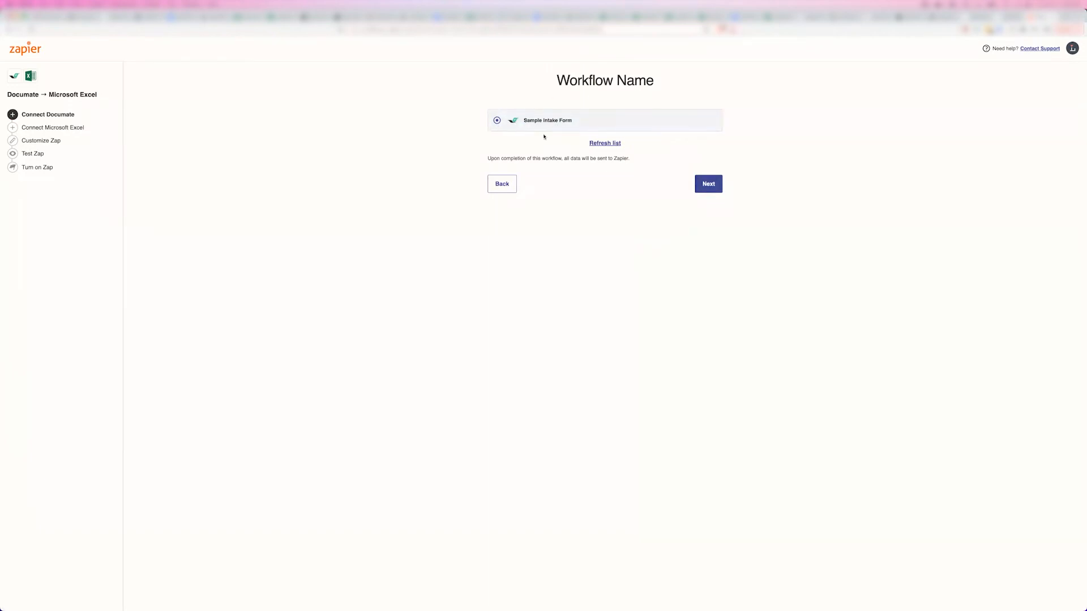
pyautogui.click(705, 185)
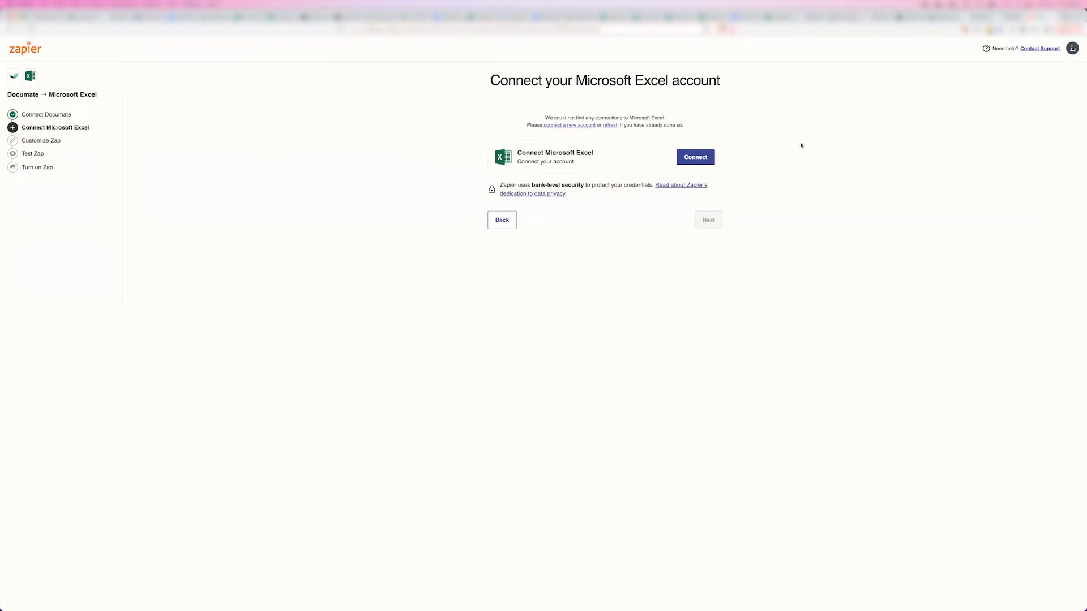
# Connect the Microsoft Excel account, accepting the requested permissions with consent on behalf of the organization.
pyautogui.click(709, 157)
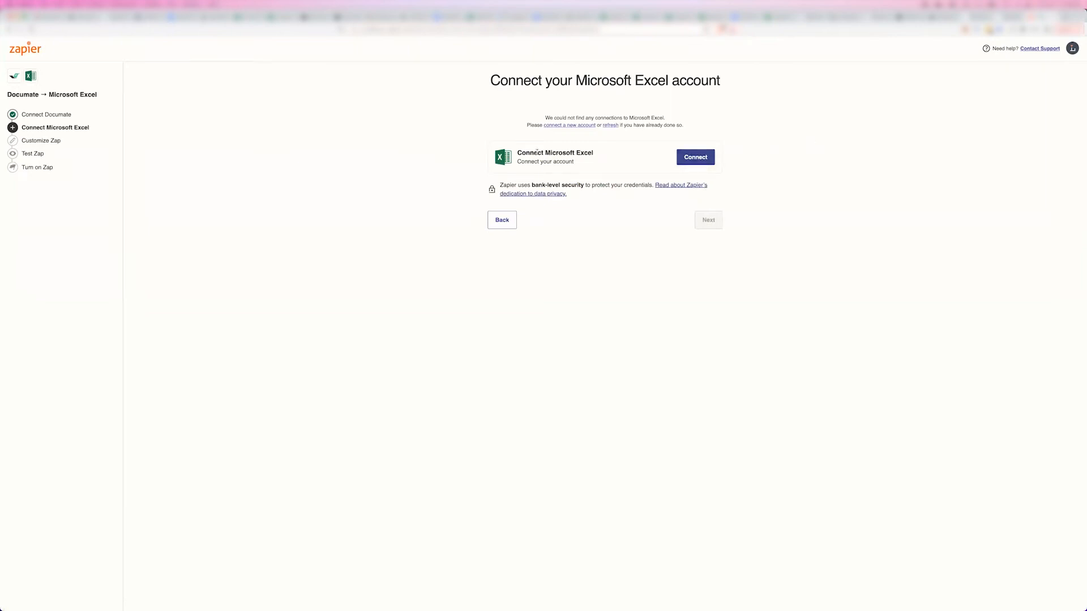
pyautogui.click(700, 158)
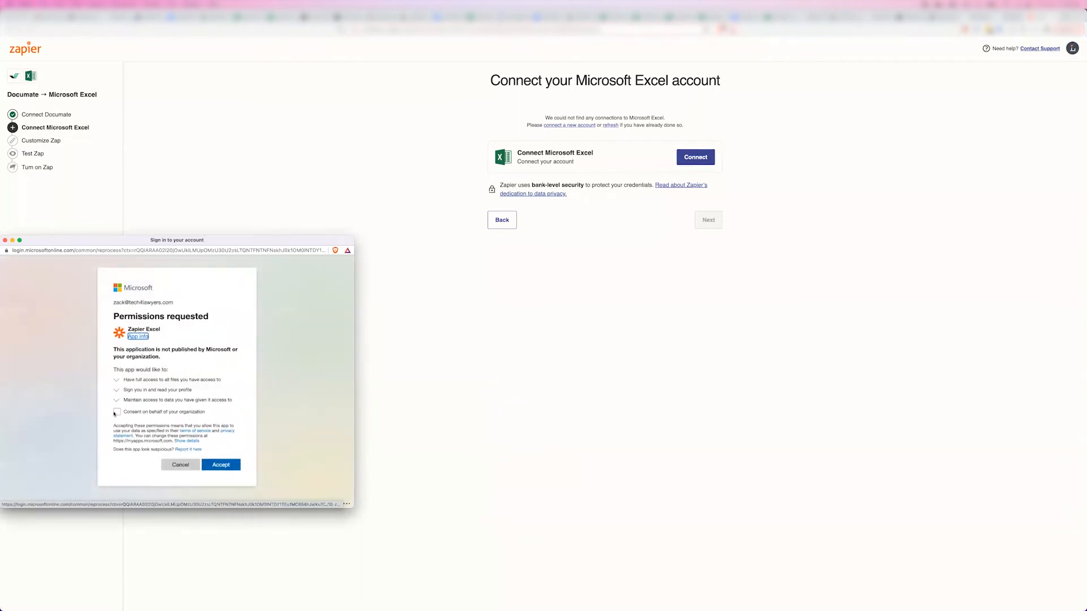
pyautogui.click(116, 412)
pyautogui.click(221, 475)
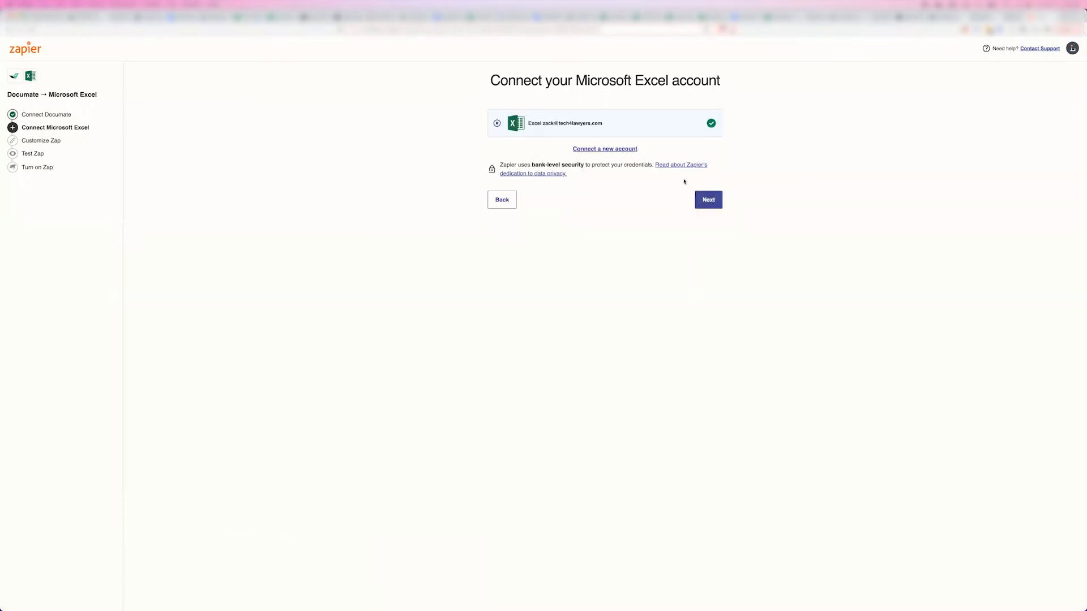
# Continue with the connected Excel account and set the storage source to Sharepoint.
pyautogui.click(710, 201)
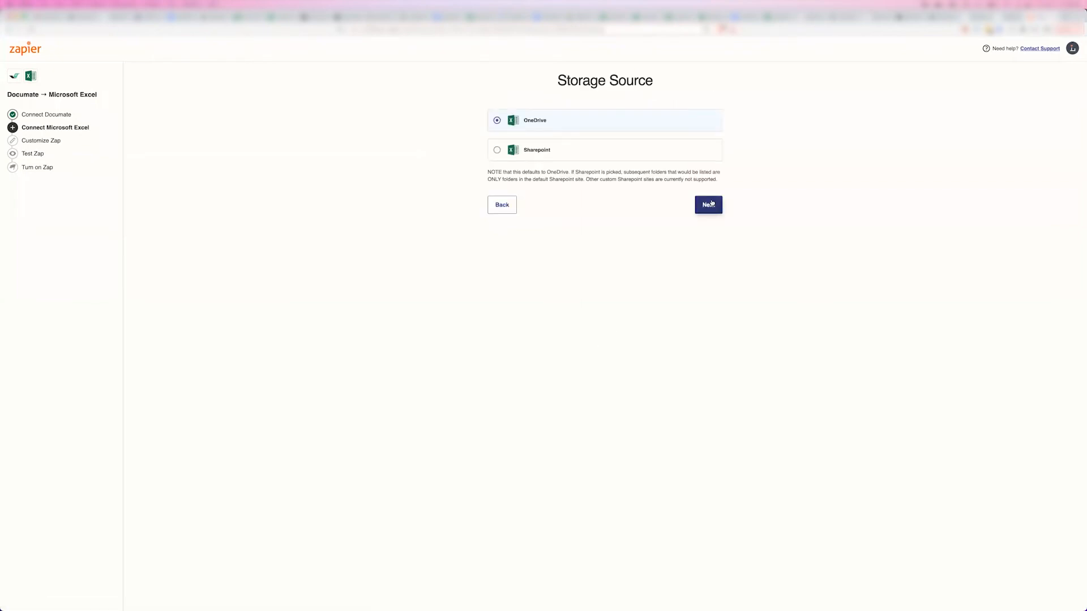
pyautogui.click(497, 151)
pyautogui.click(715, 206)
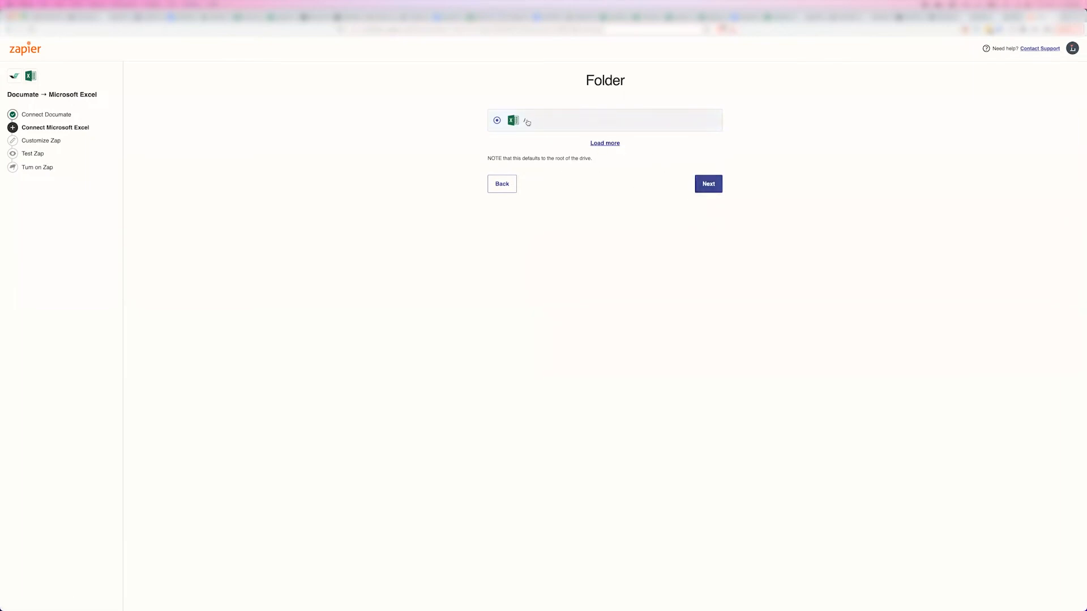
# Keep the default root folder for the spreadsheet and examine the Documate fields available for mapping to its Title.
pyautogui.click(709, 185)
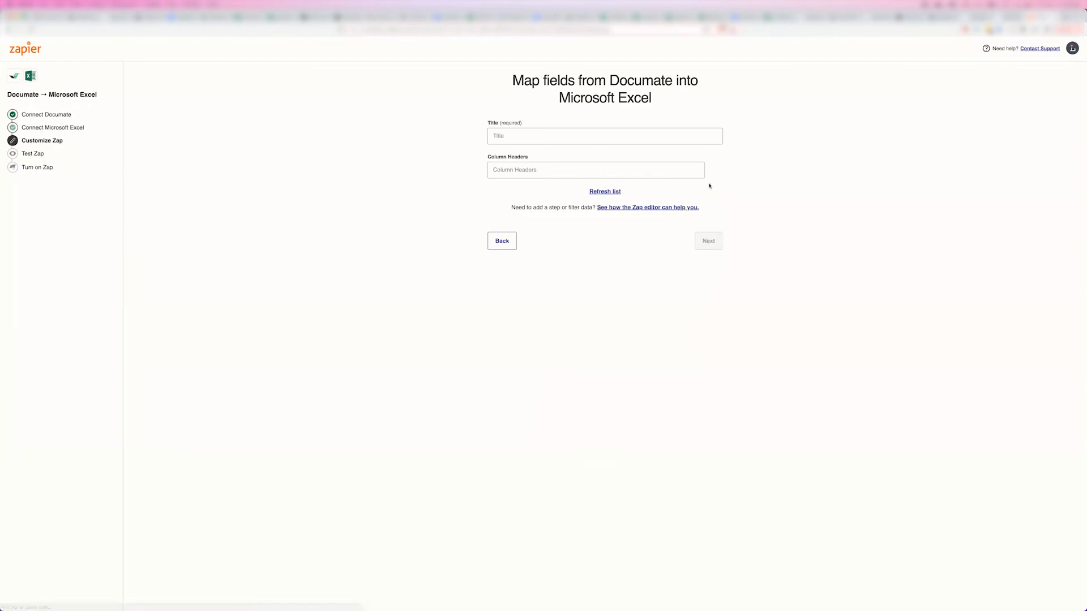
pyautogui.click(564, 138)
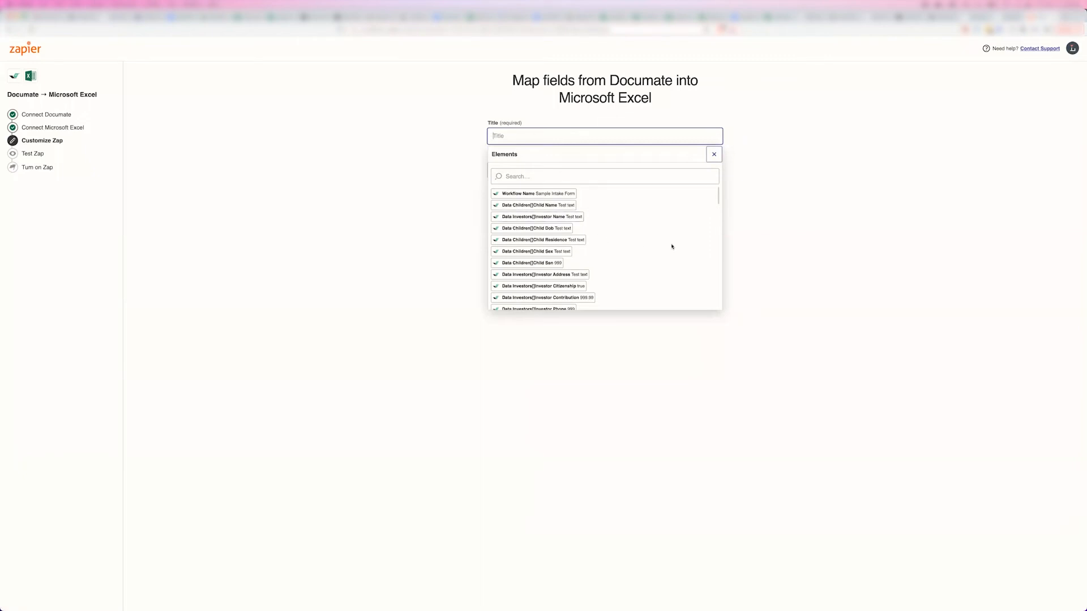
pyautogui.scroll(-2, 667, 249)
pyautogui.scroll(-3, 667, 249)
pyautogui.scroll(-3, 666, 249)
pyautogui.scroll(-1, 666, 249)
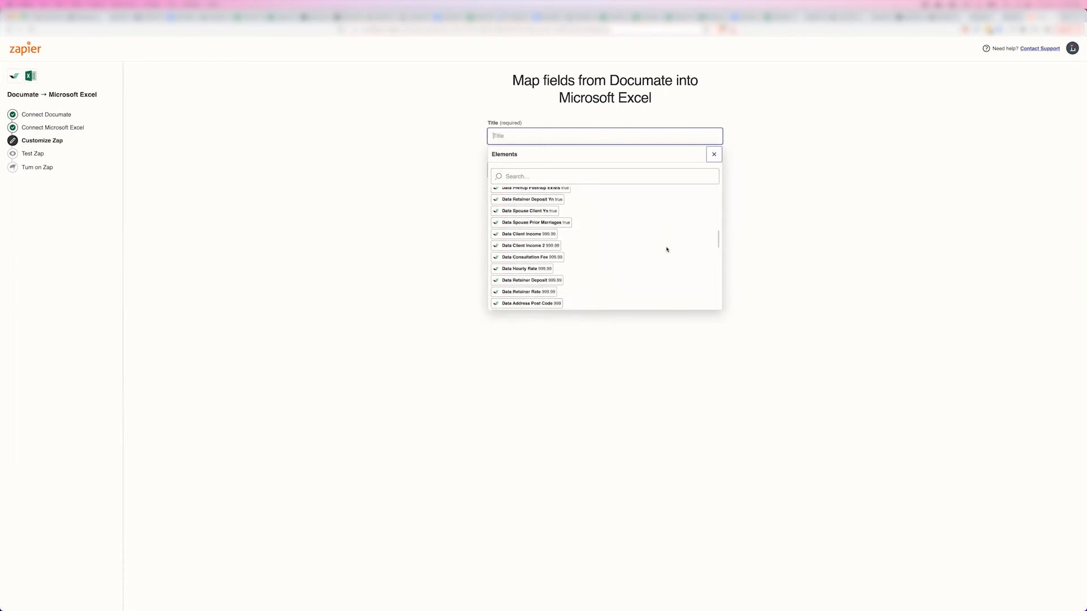
pyautogui.scroll(-3, 666, 249)
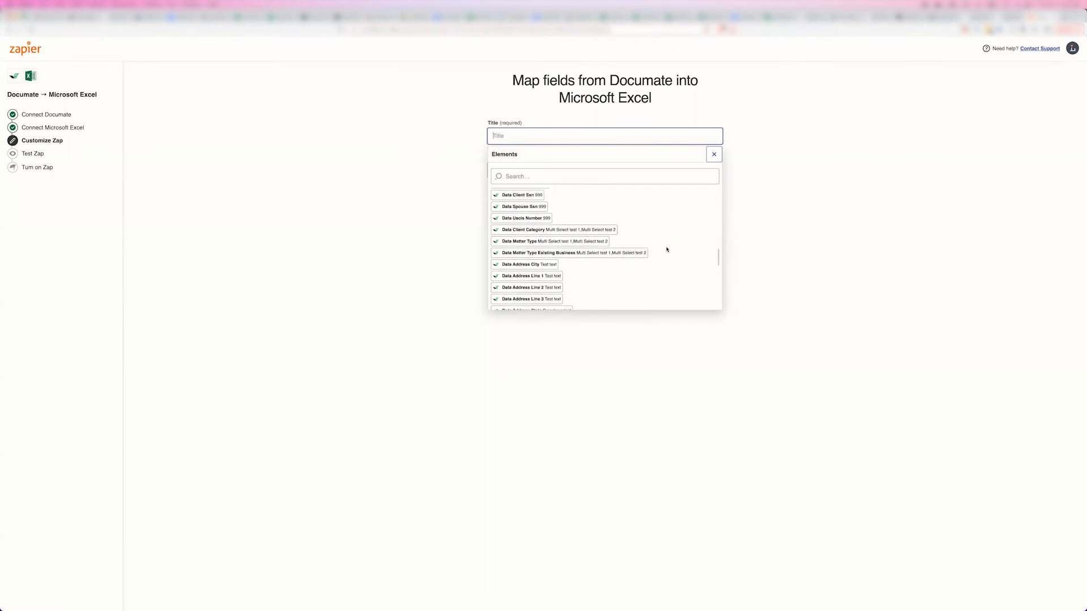
pyautogui.scroll(-2, 667, 249)
pyautogui.scroll(-1, 667, 249)
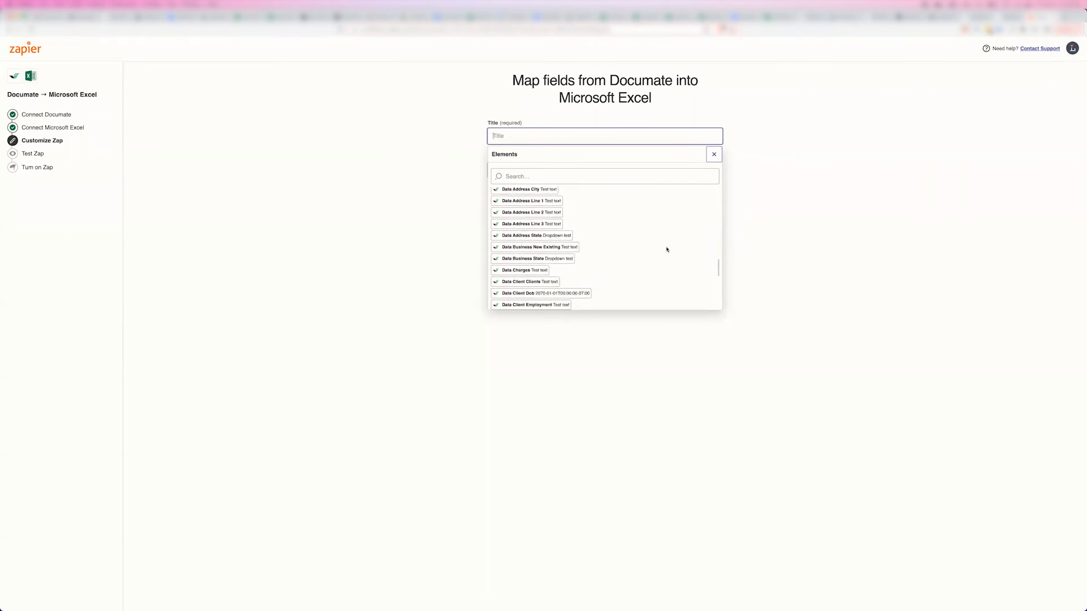
pyautogui.scroll(-1, 667, 249)
pyautogui.scroll(-2, 667, 249)
pyautogui.scroll(-3, 667, 249)
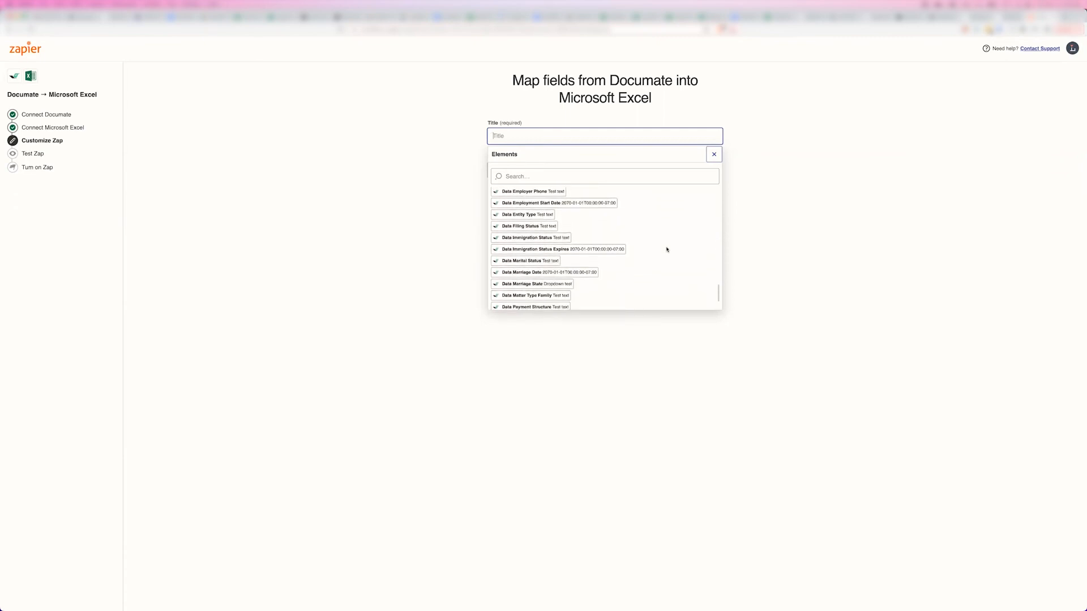
pyautogui.scroll(-1, 667, 249)
pyautogui.scroll(-2, 667, 249)
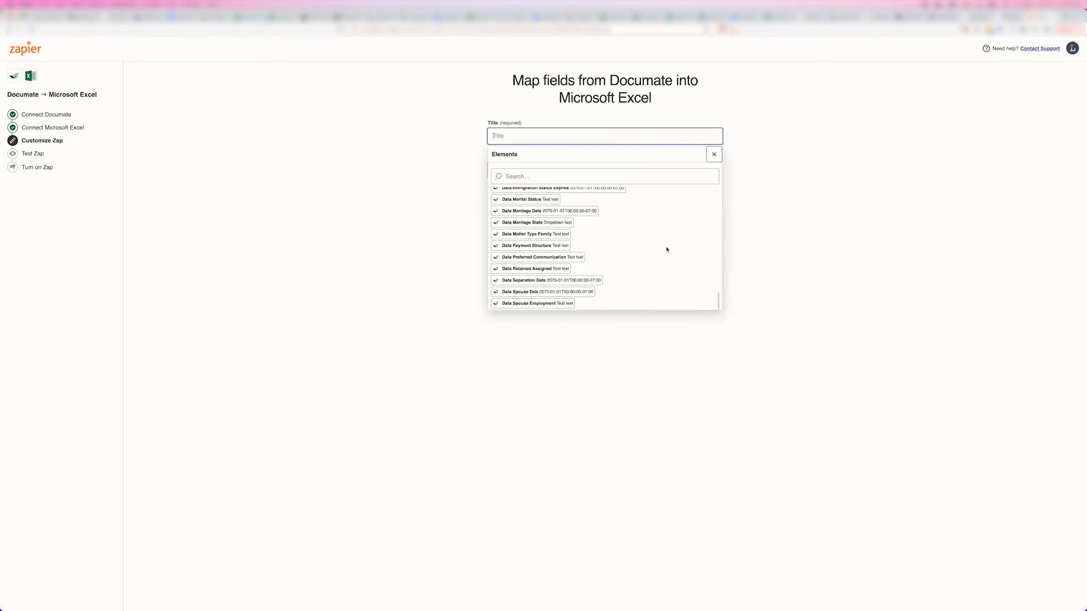
pyautogui.click(808, 242)
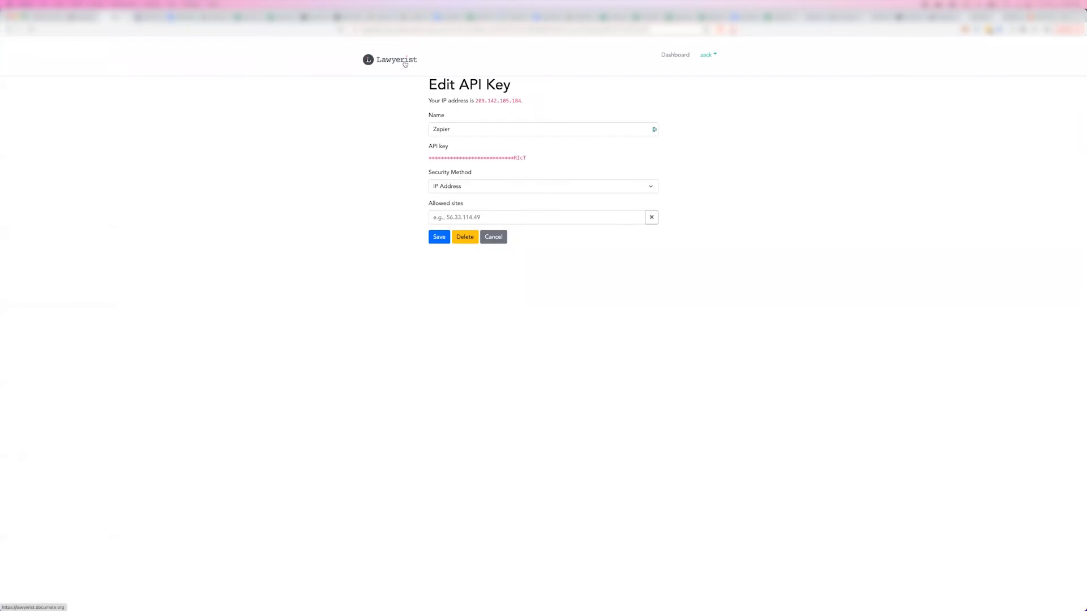
# Switch to Documate and open the Sample Intake Form workflow for editing from the dashboard.
pyautogui.click(406, 64)
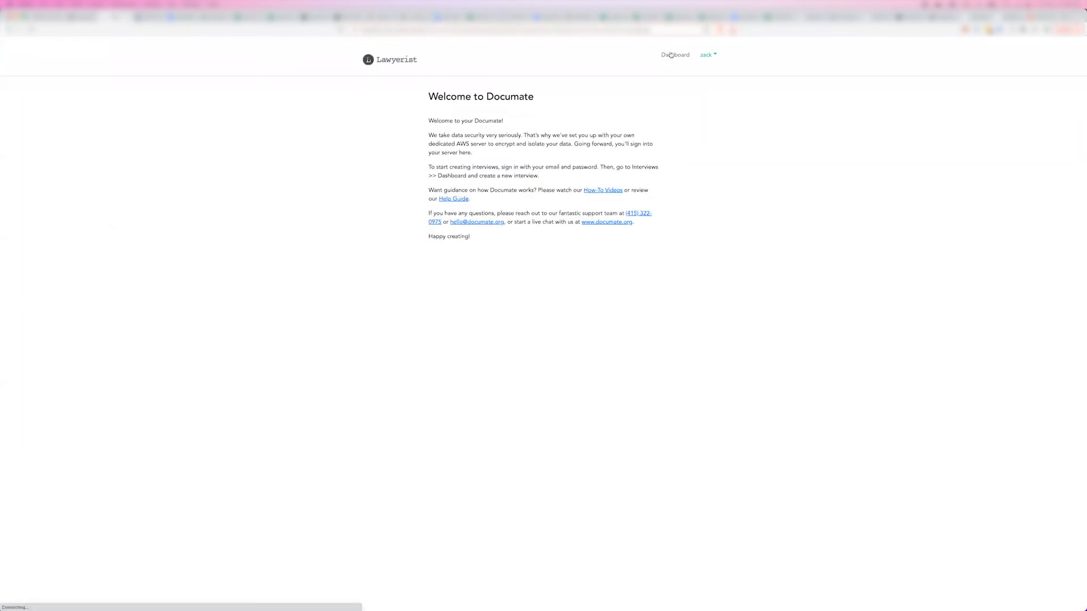
pyautogui.click(671, 54)
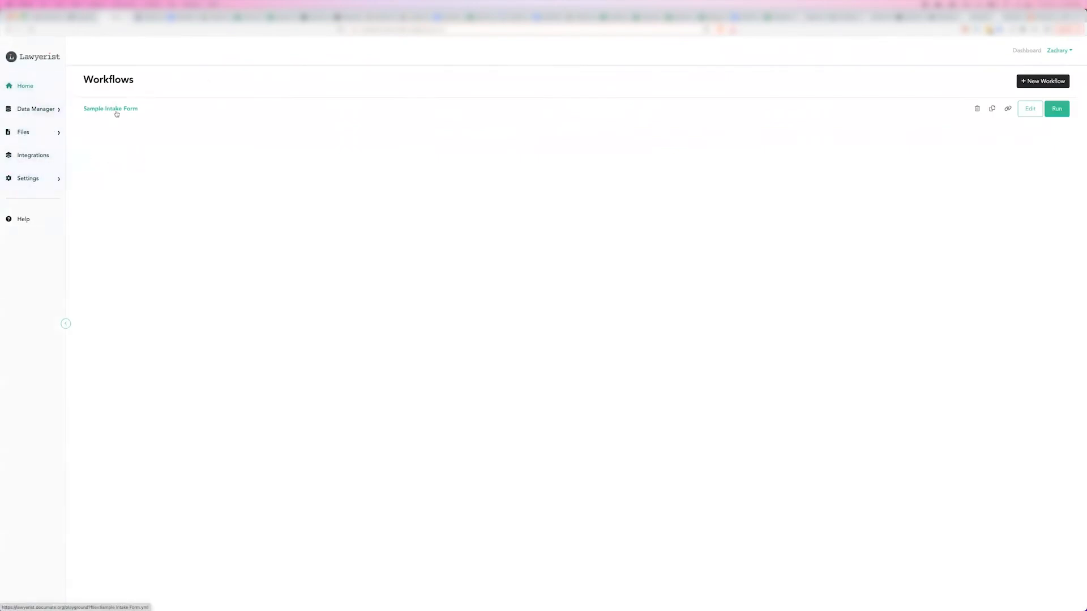
pyautogui.click(1028, 111)
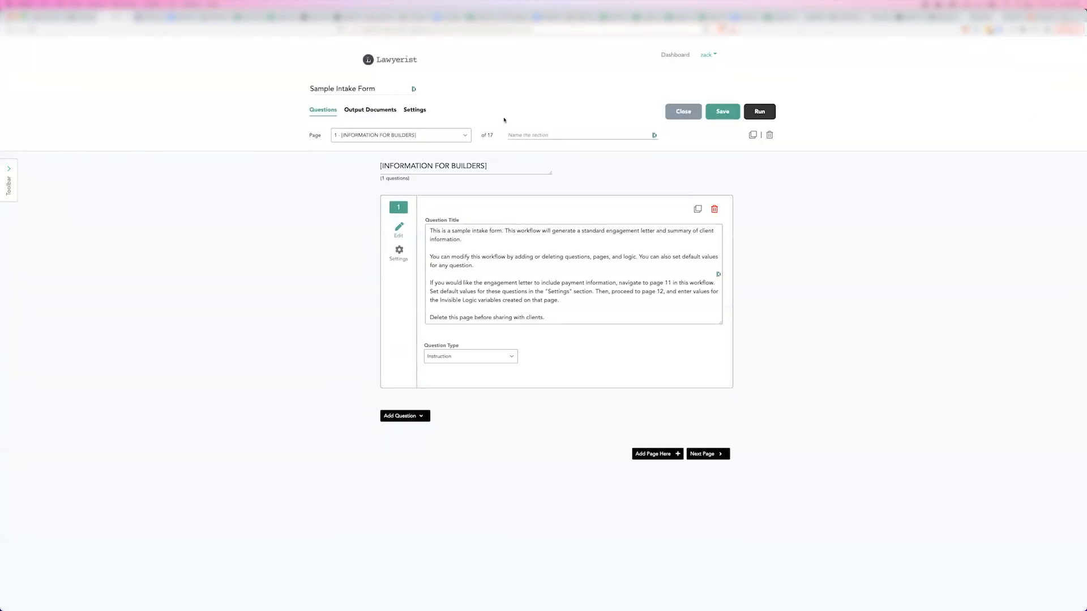
# Examine the questions and their variable names on page 2, Client Information, of the intake form.
pyautogui.click(466, 137)
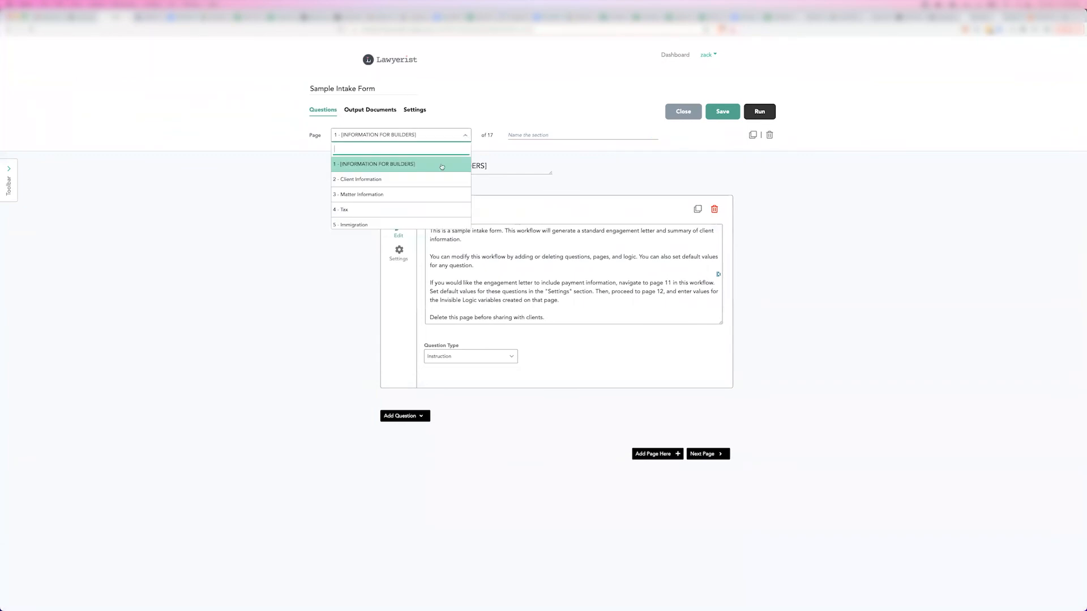
pyautogui.click(400, 184)
pyautogui.scroll(-3, 813, 255)
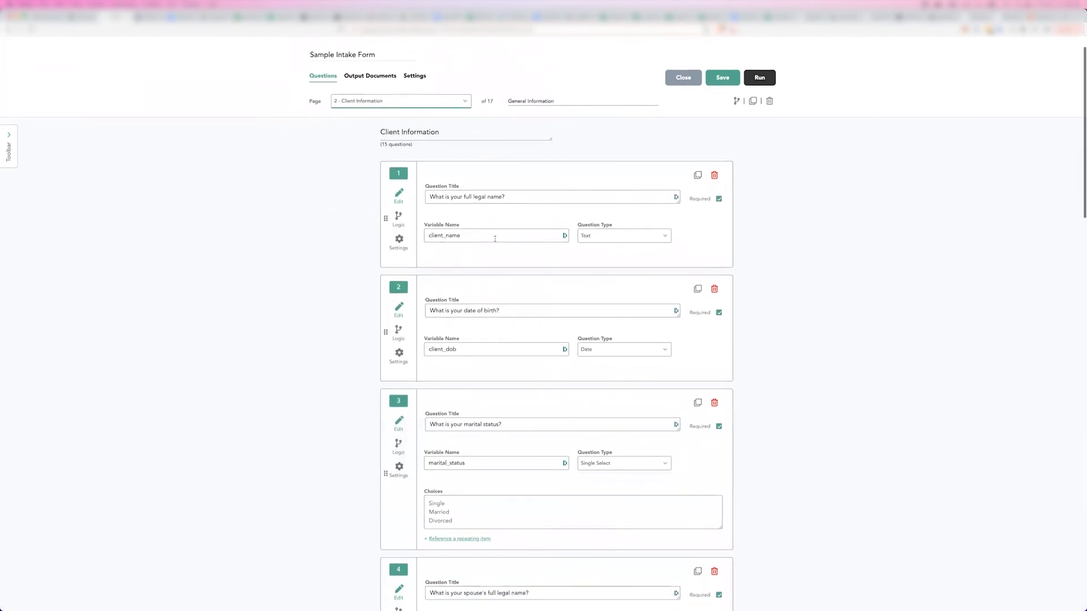
pyautogui.scroll(-6, 555, 310)
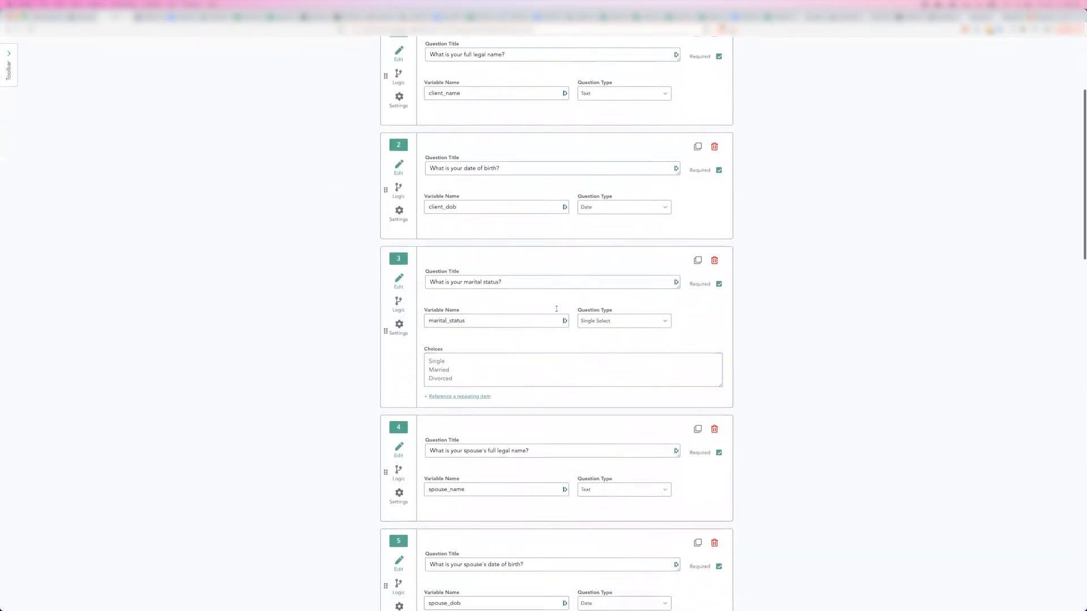
pyautogui.scroll(-6, 555, 310)
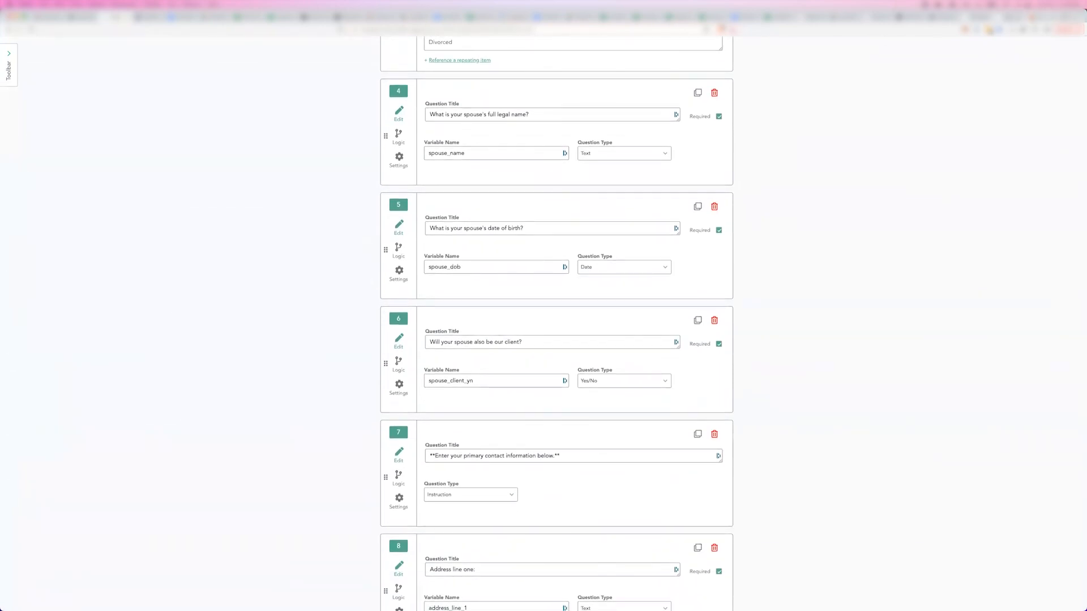
# Return to Zapier and compare the form's variables with the Documate fields offered for Title and Column Headers.
pyautogui.click(1040, 17)
pyautogui.click(528, 136)
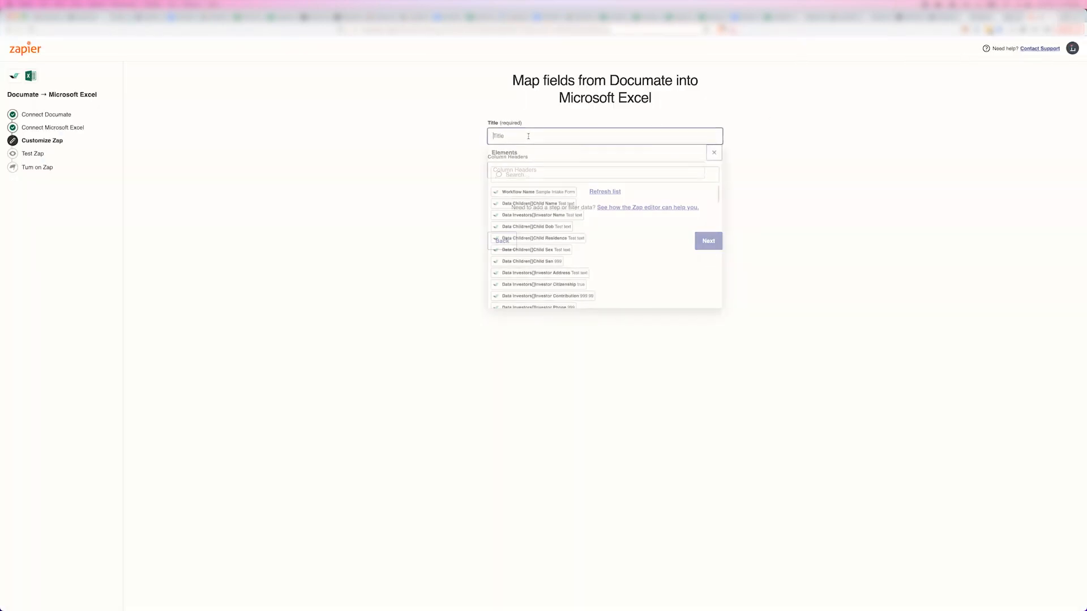
pyautogui.scroll(-10, 605, 228)
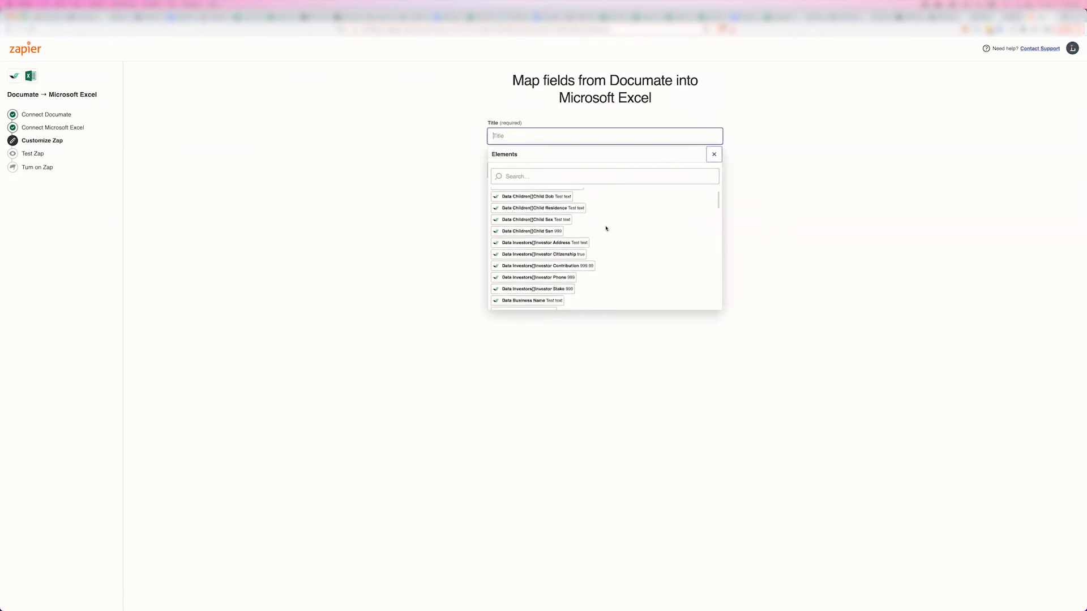
pyautogui.scroll(-10, 606, 228)
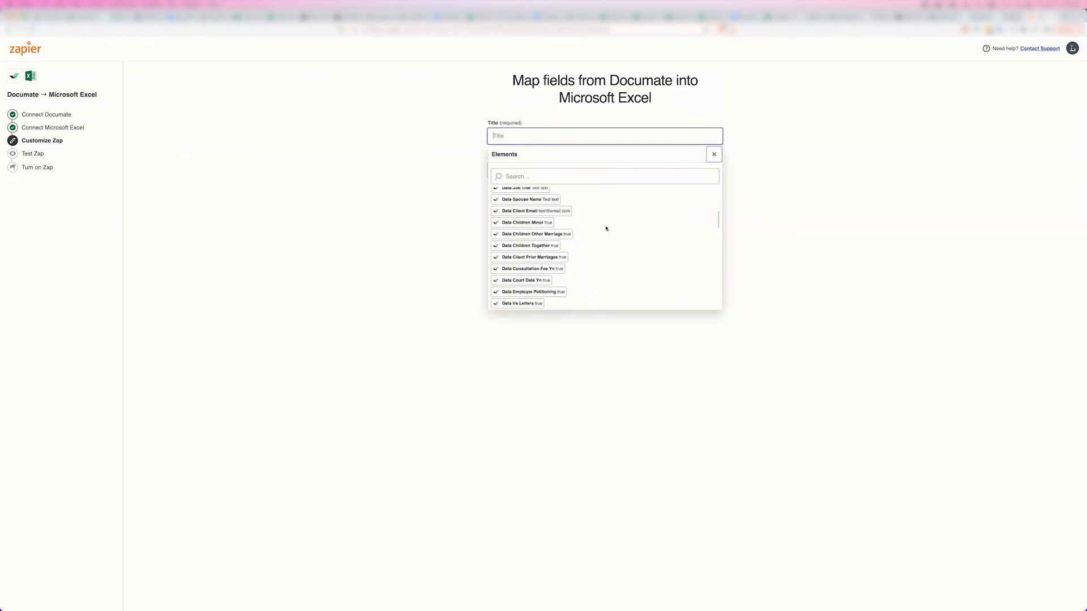
pyautogui.scroll(-5, 606, 229)
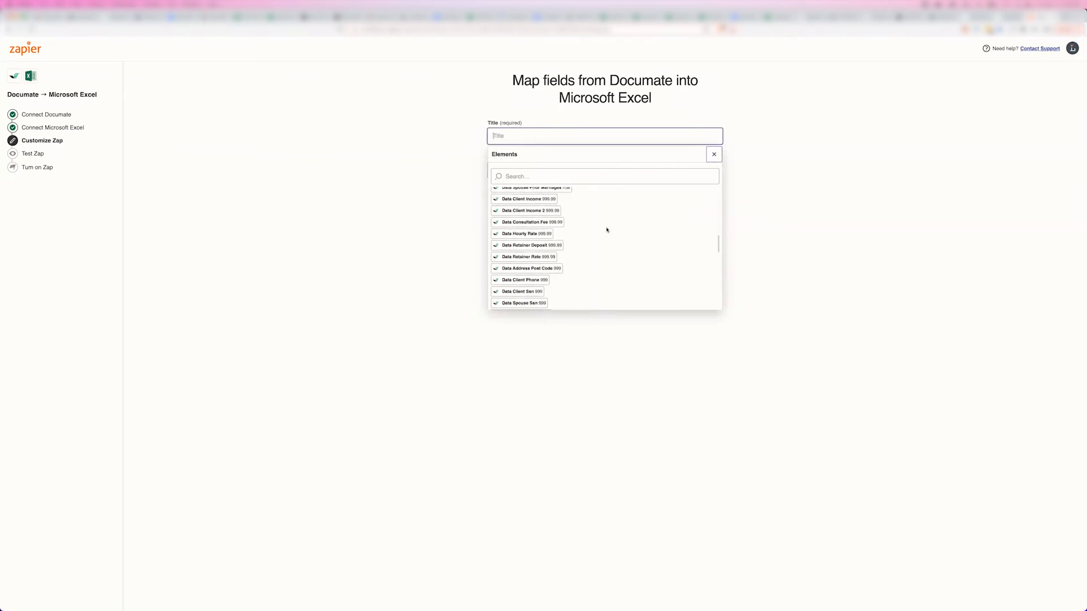
pyautogui.scroll(-7, 607, 230)
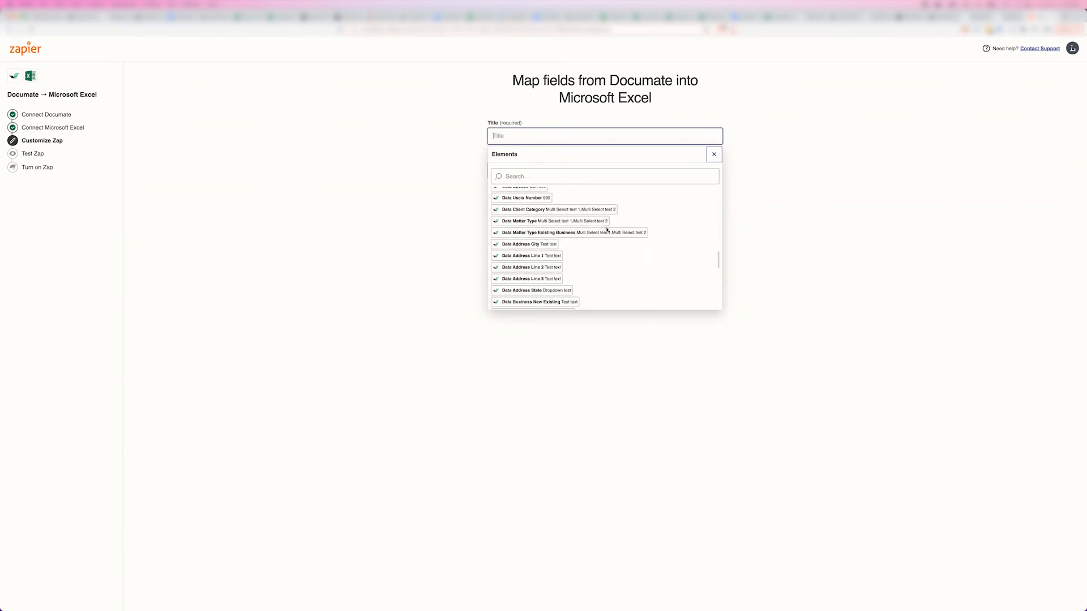
pyautogui.click(803, 233)
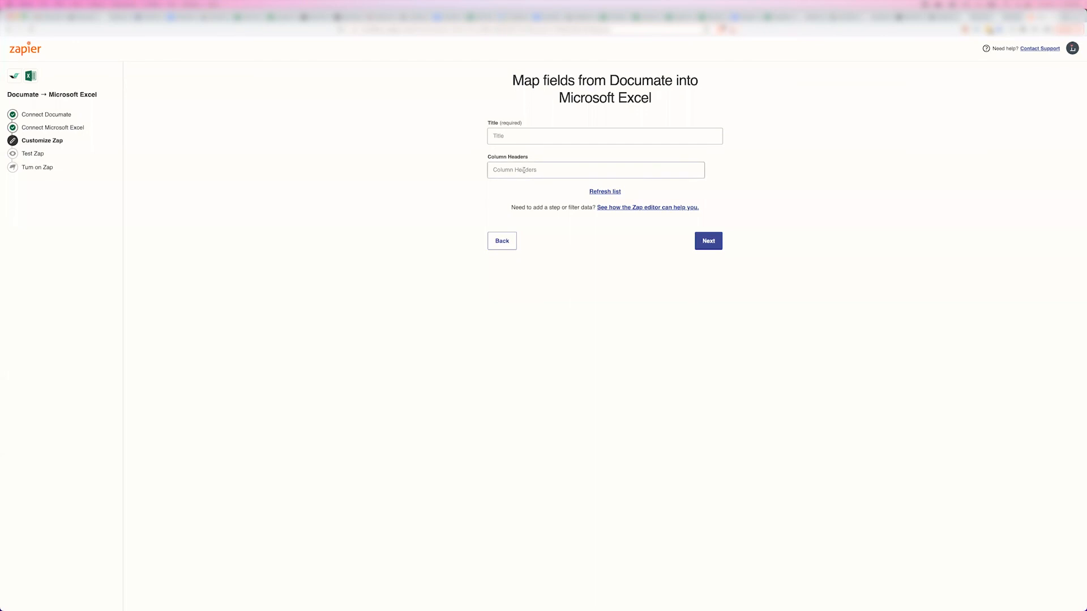
pyautogui.click(524, 171)
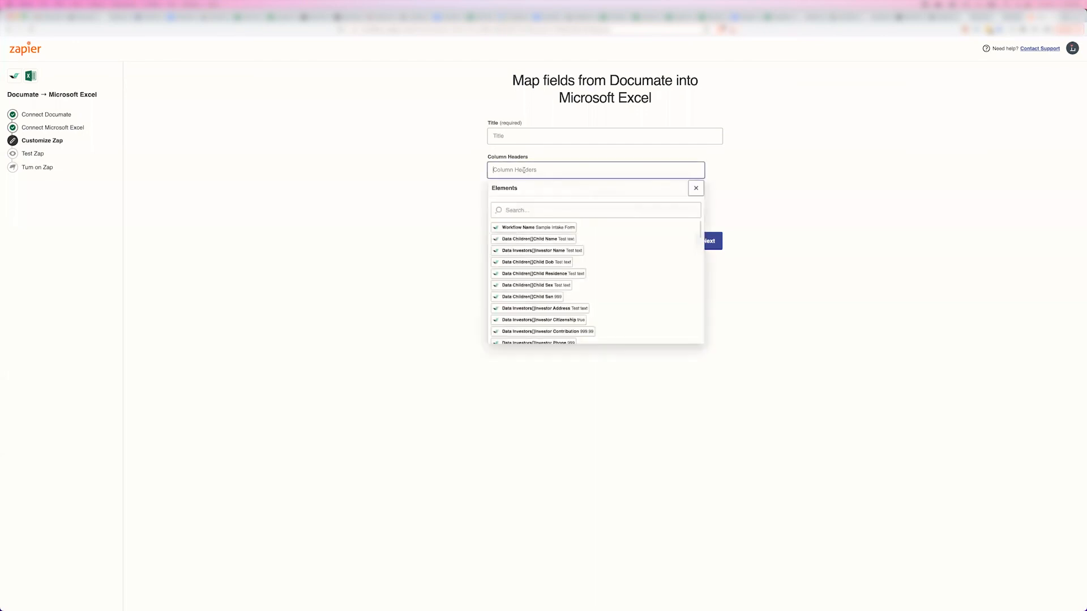
pyautogui.click(819, 215)
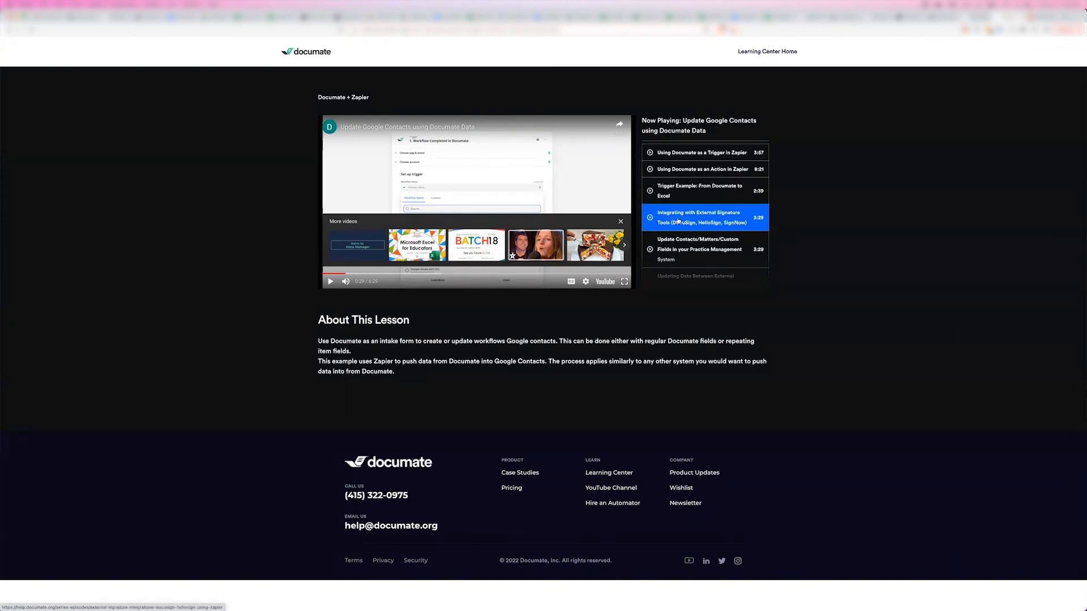
# Browse the Documate + Zapier lesson list, and return to Zapier to look through the fields offered for Title.
pyautogui.scroll(-3, 704, 254)
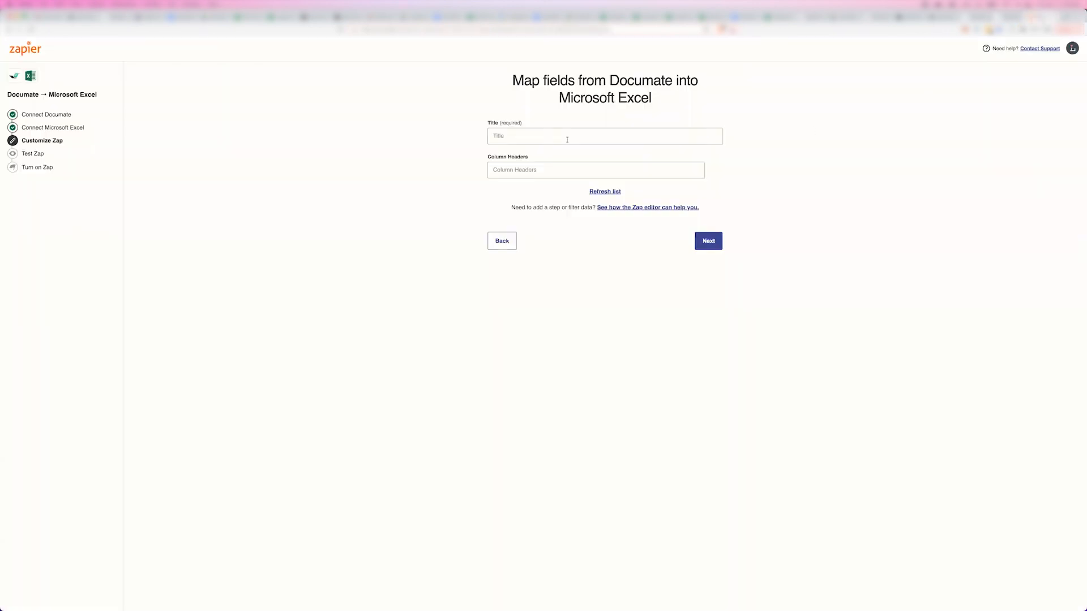
pyautogui.click(565, 139)
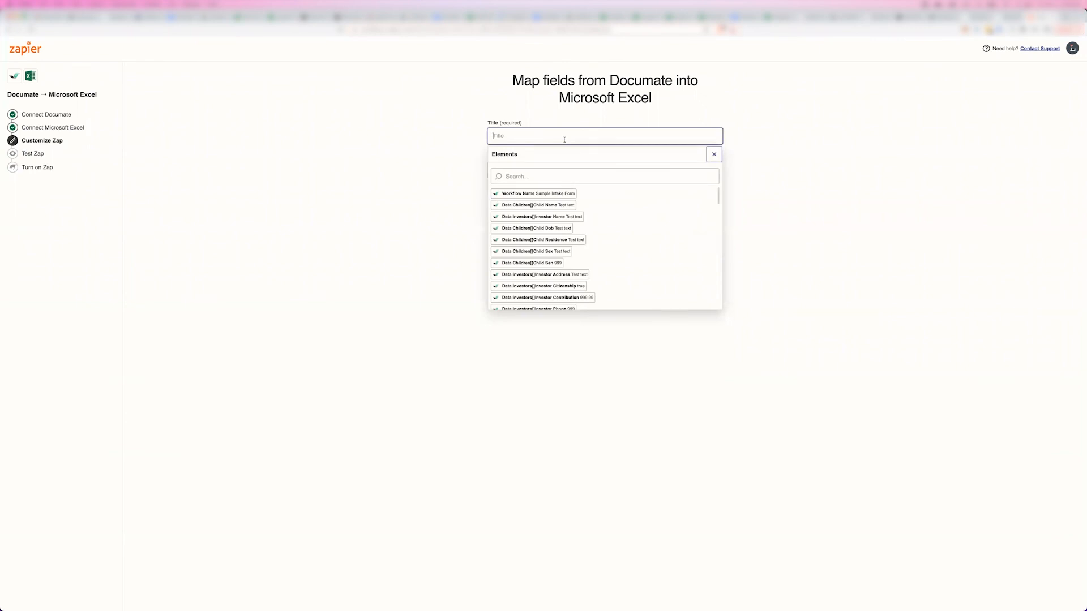
pyautogui.scroll(-10, 585, 250)
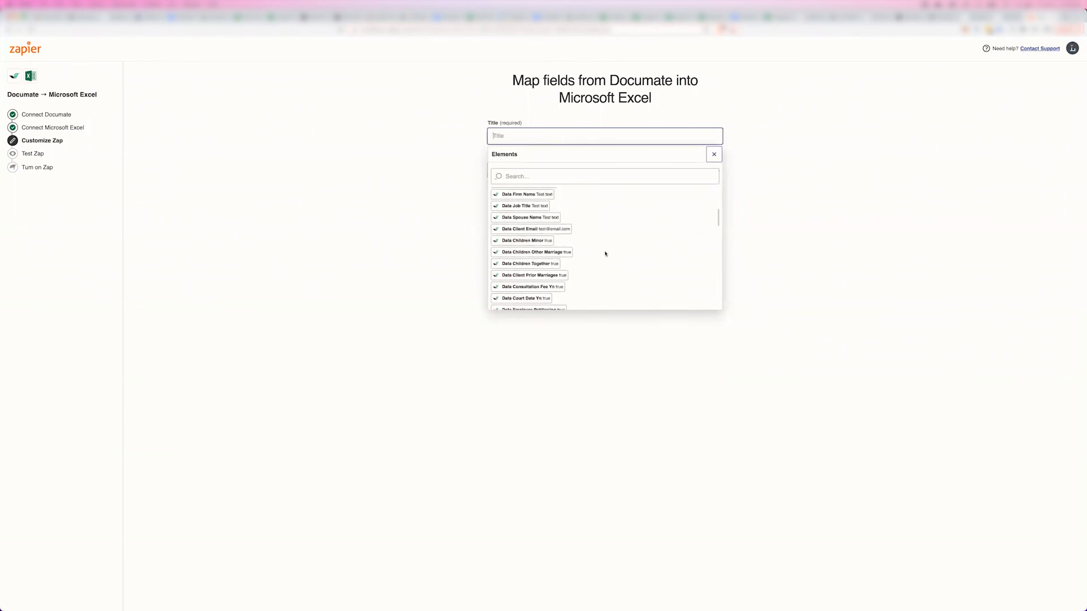
pyautogui.scroll(-10, 605, 253)
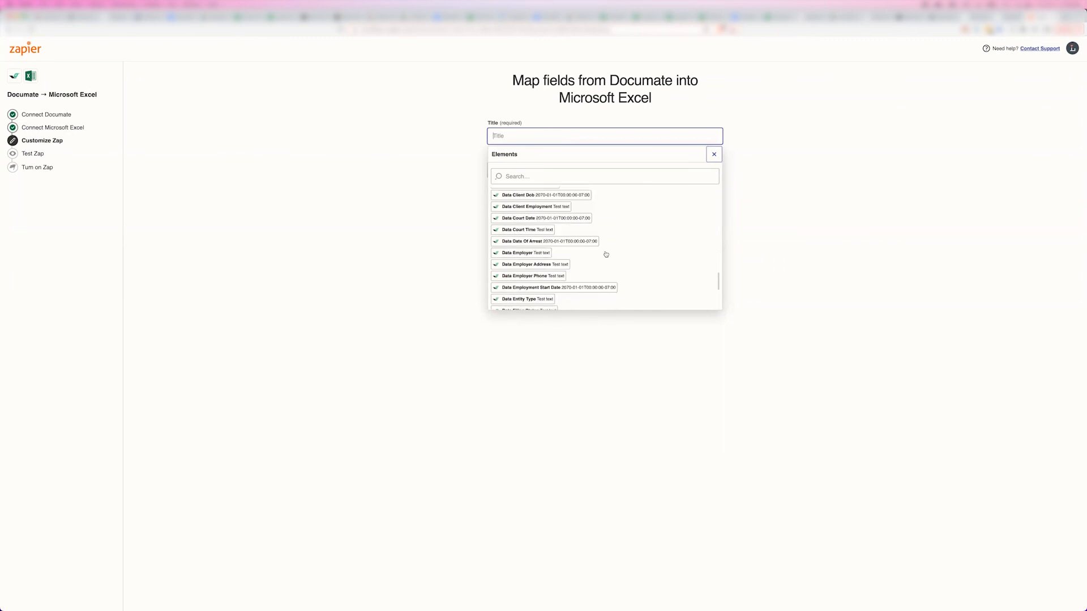
pyautogui.scroll(-5, 605, 253)
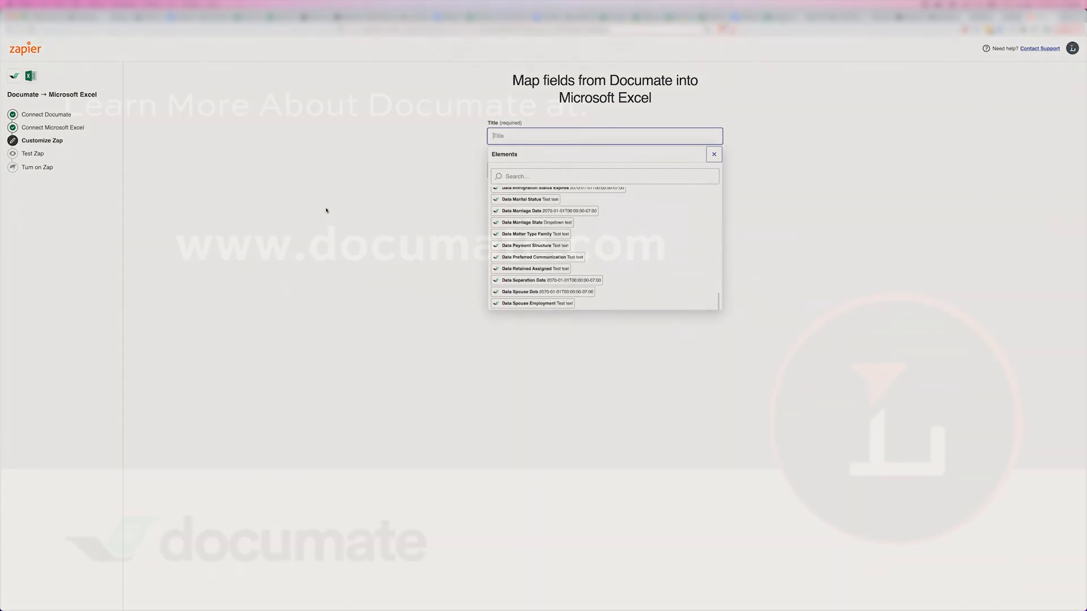